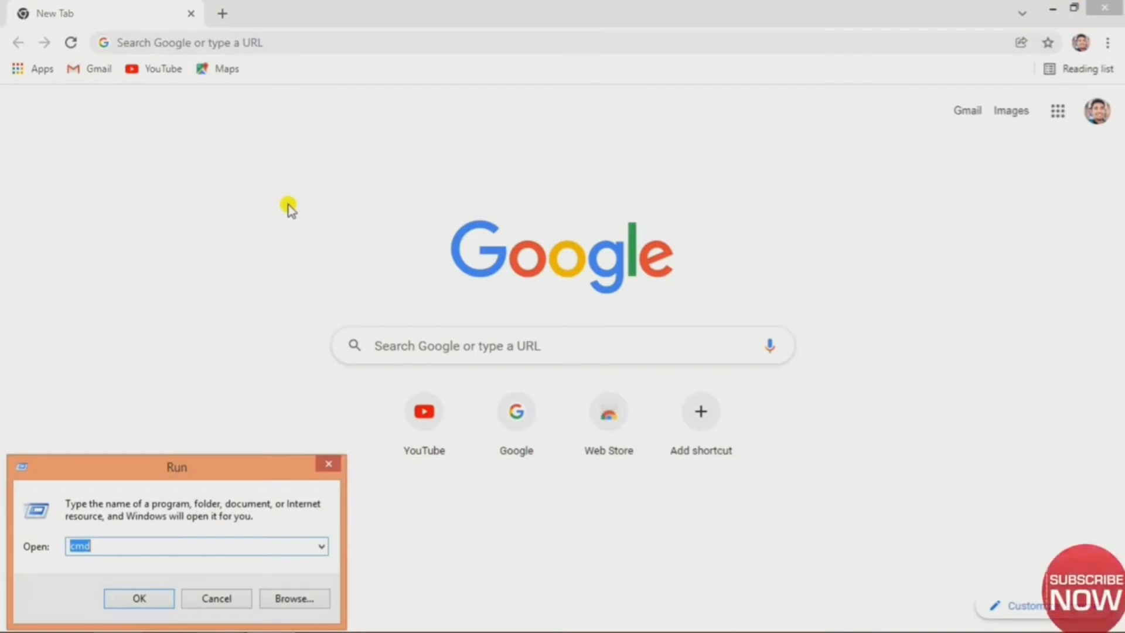
Run ipconfig in Command Prompt to read the default gateway 192.168.1.1, then close the console.
key(Return)
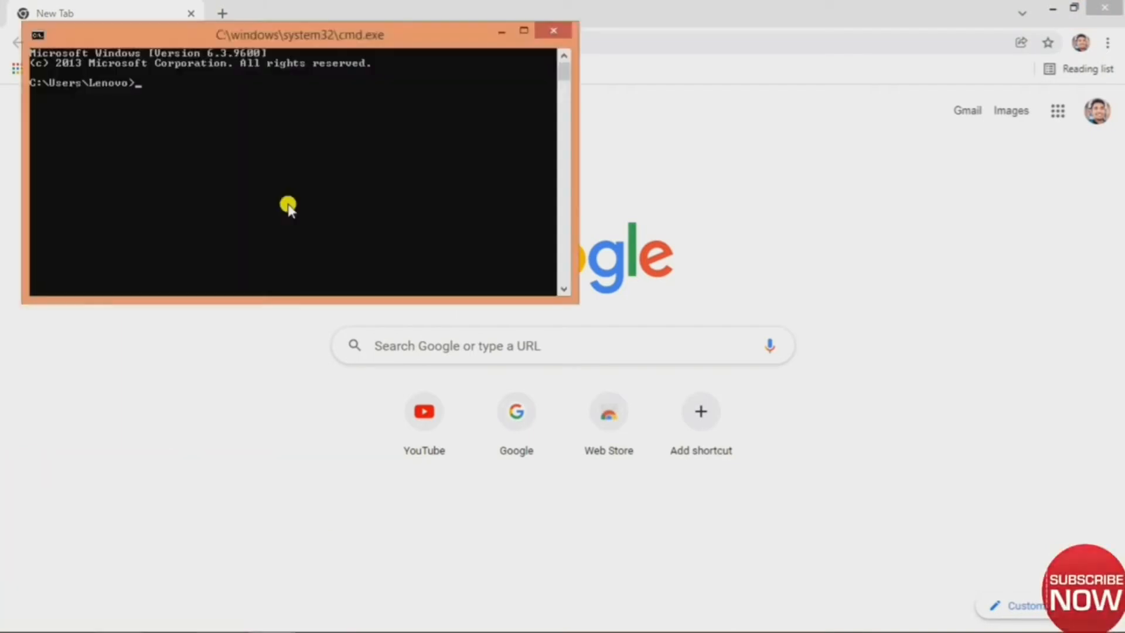
text(ip)
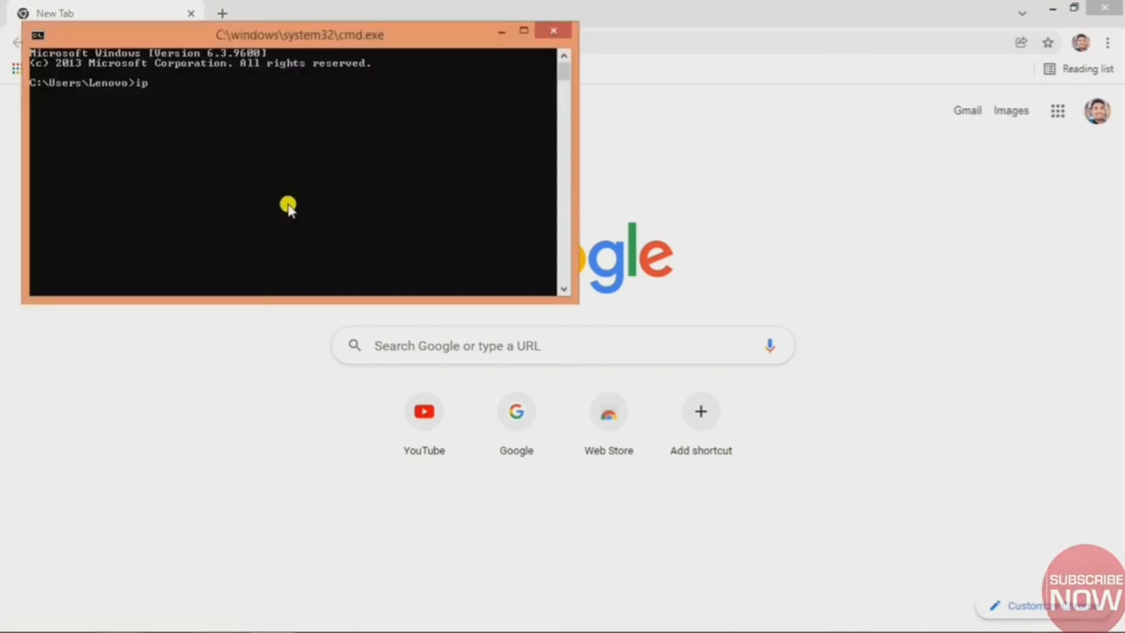
text(config)
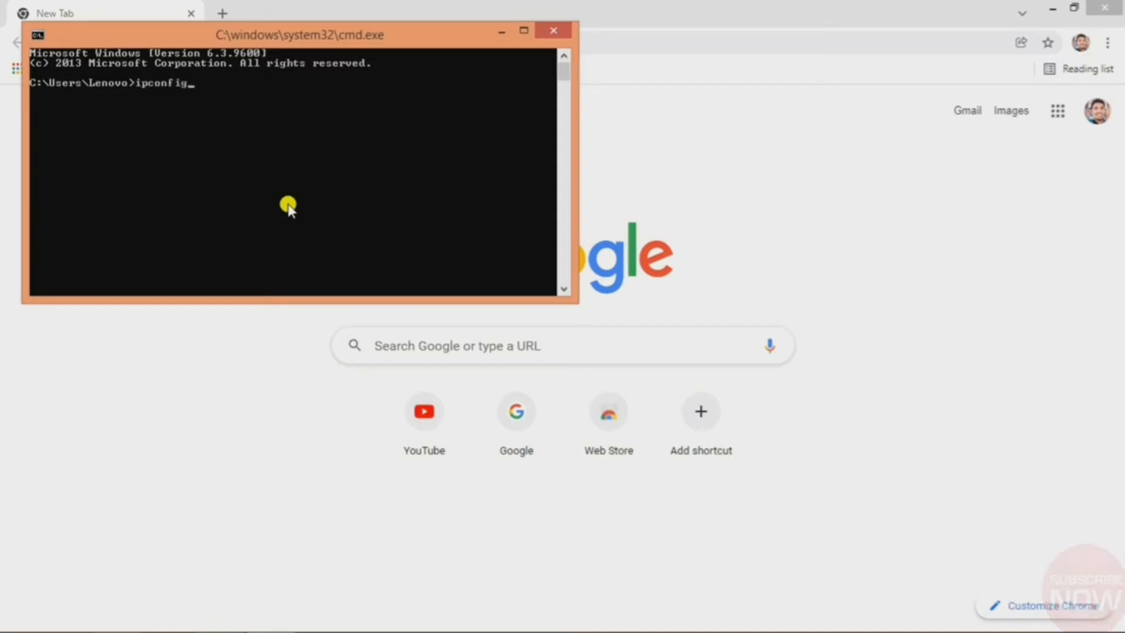
key(Return)
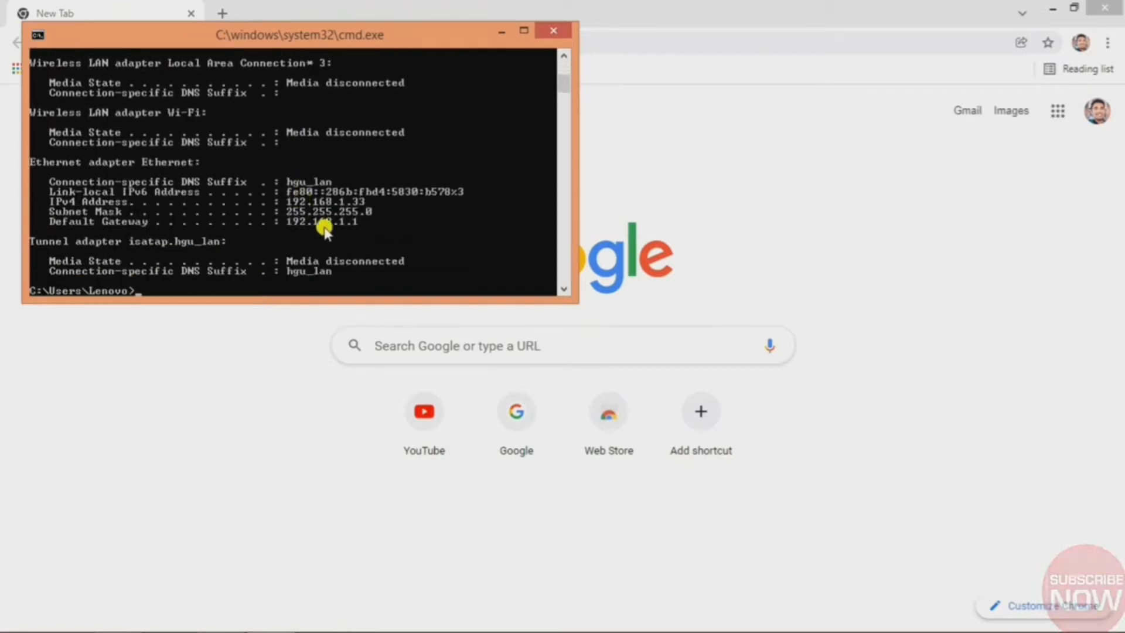
click(539, 33)
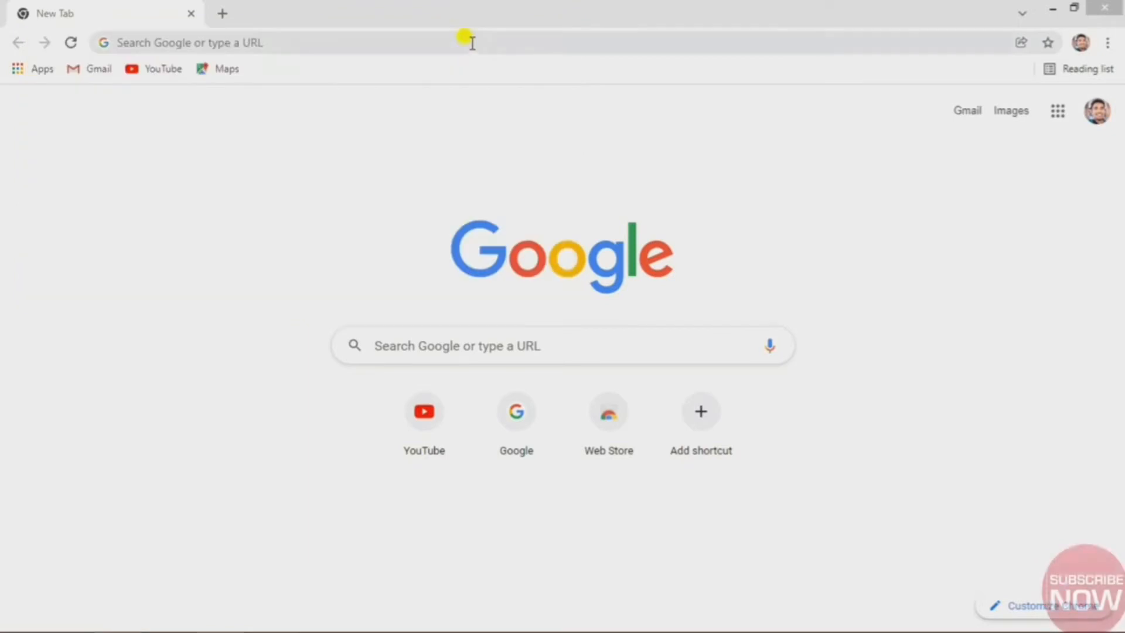
Load the router page at 192.168.1.1 and fill the username from the saved entry.
click(469, 40)
text(192)
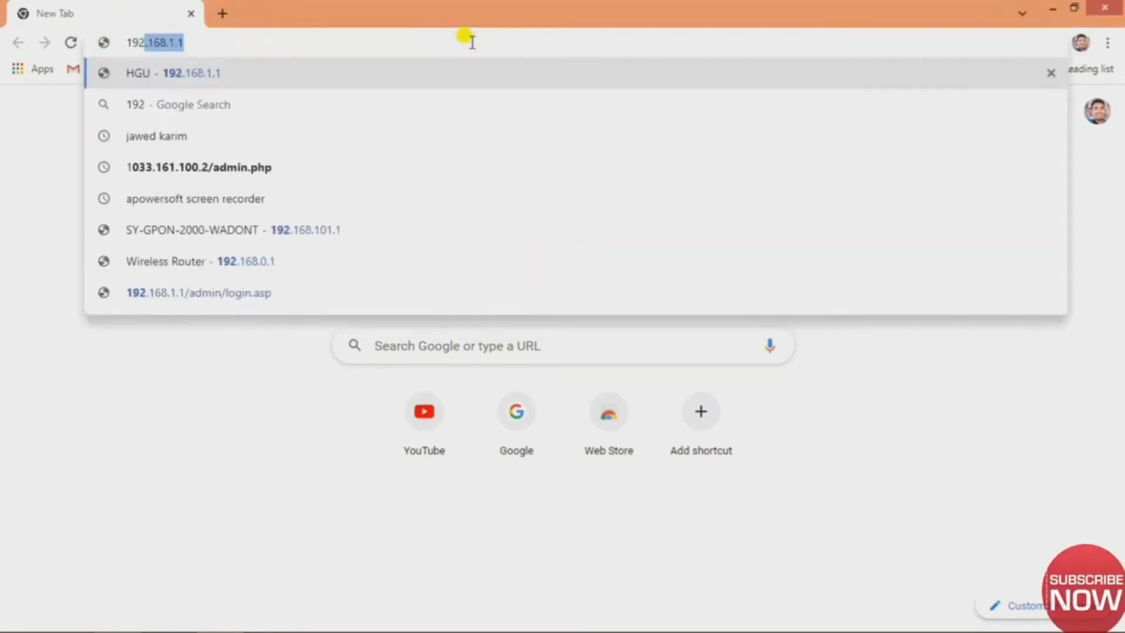
text(.168.1.1)
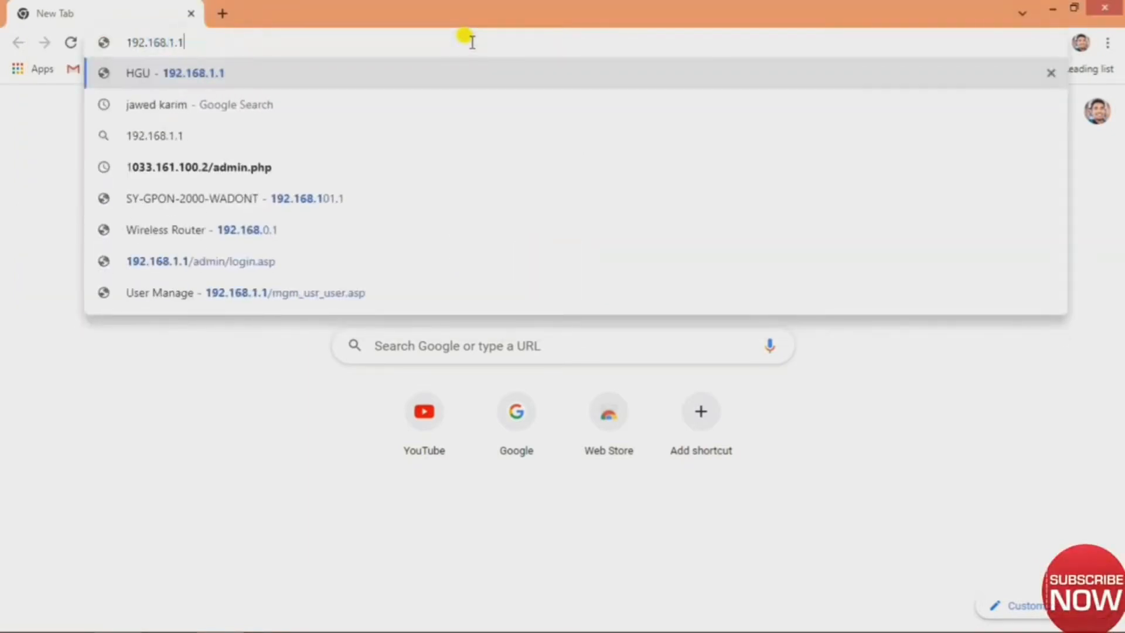
key(Return)
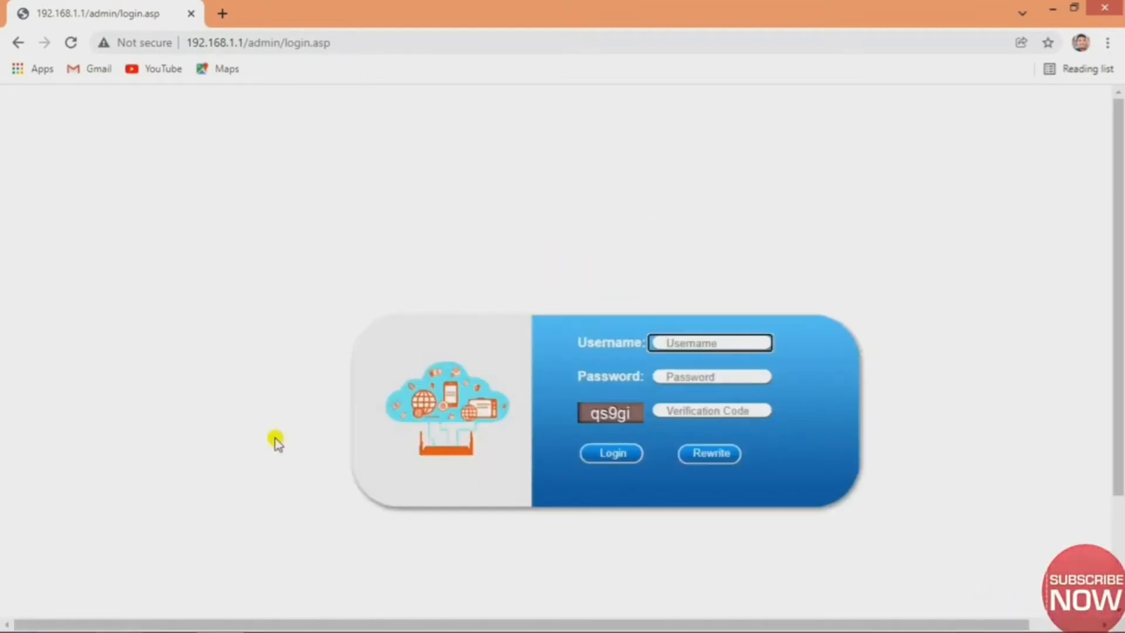
click(694, 346)
click(692, 371)
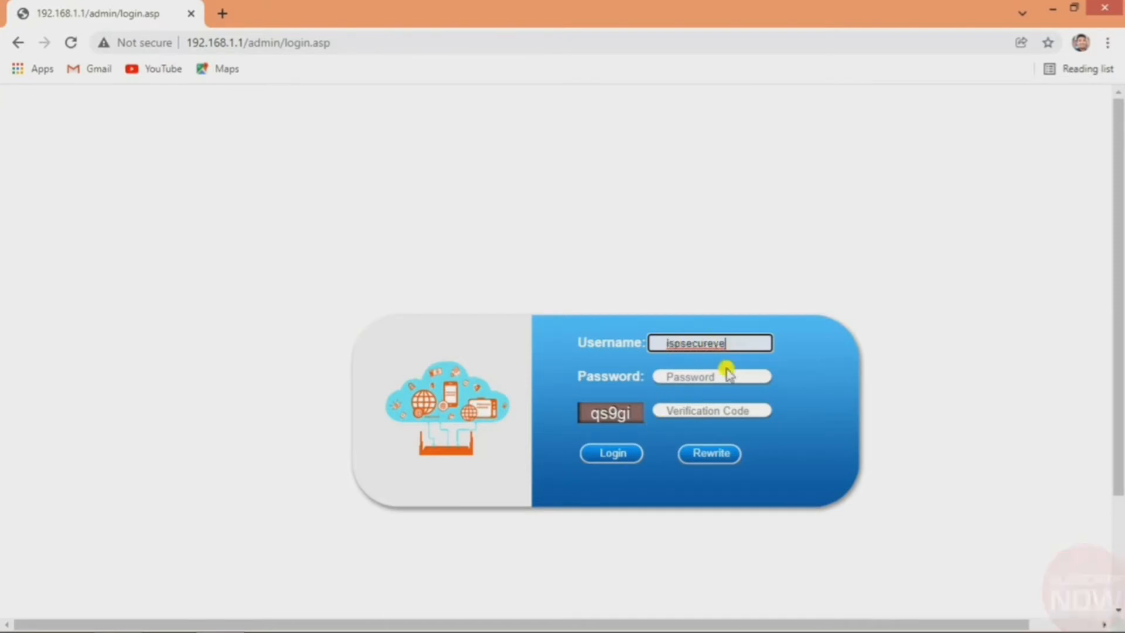
Copy the username into the Password field, enter the verification code, and submit the login.
click(724, 378)
double_click(697, 345)
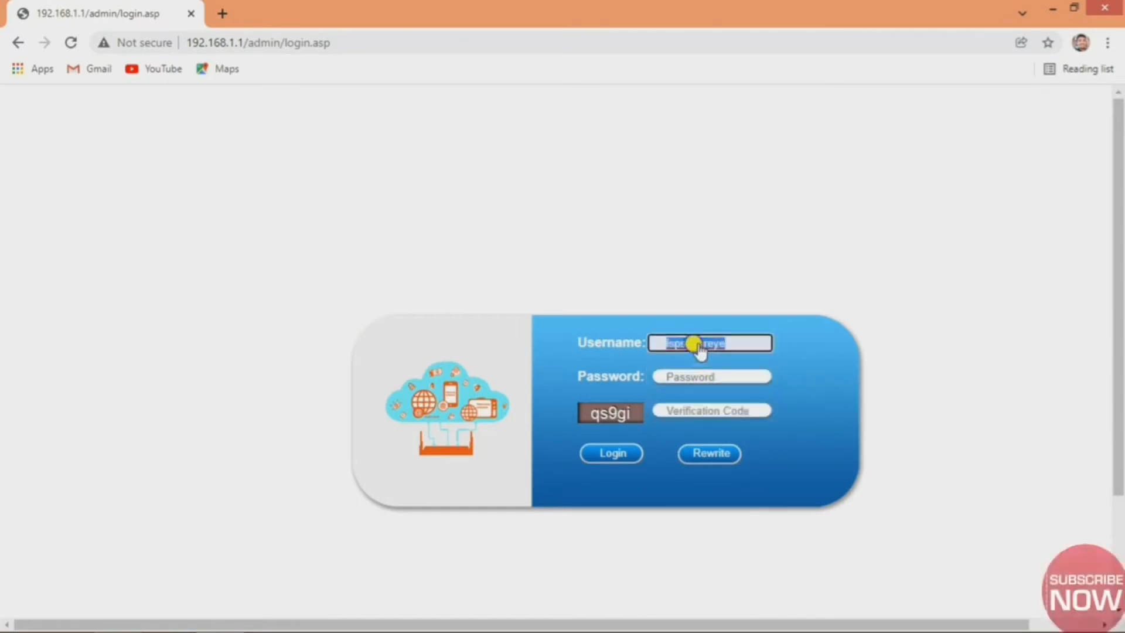
right_click(699, 347)
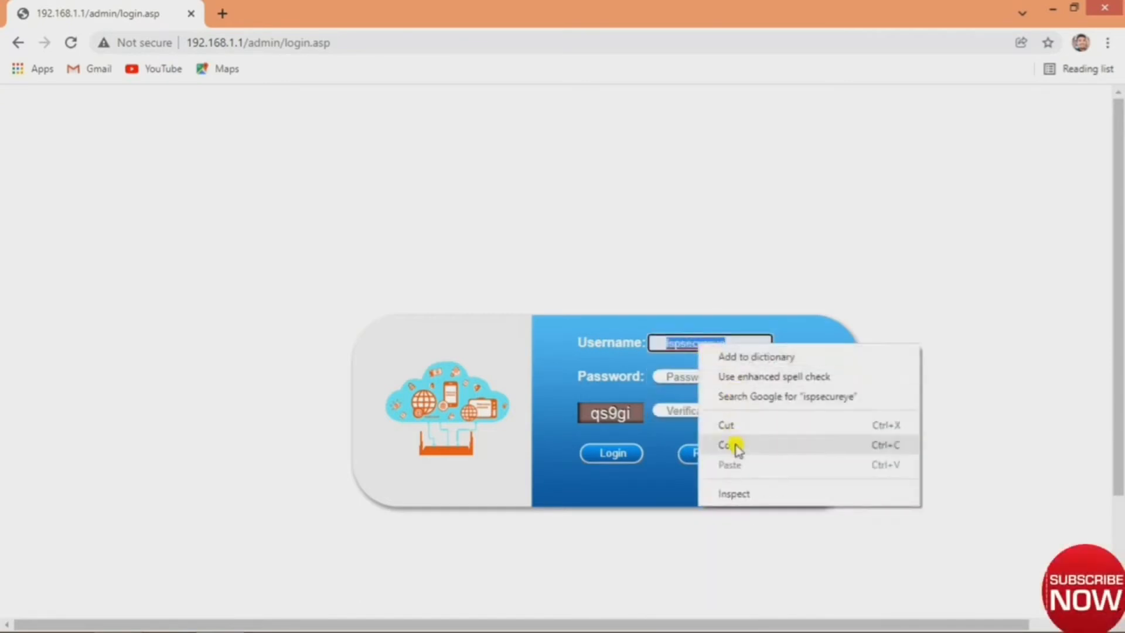
click(736, 444)
click(688, 377)
right_click(690, 376)
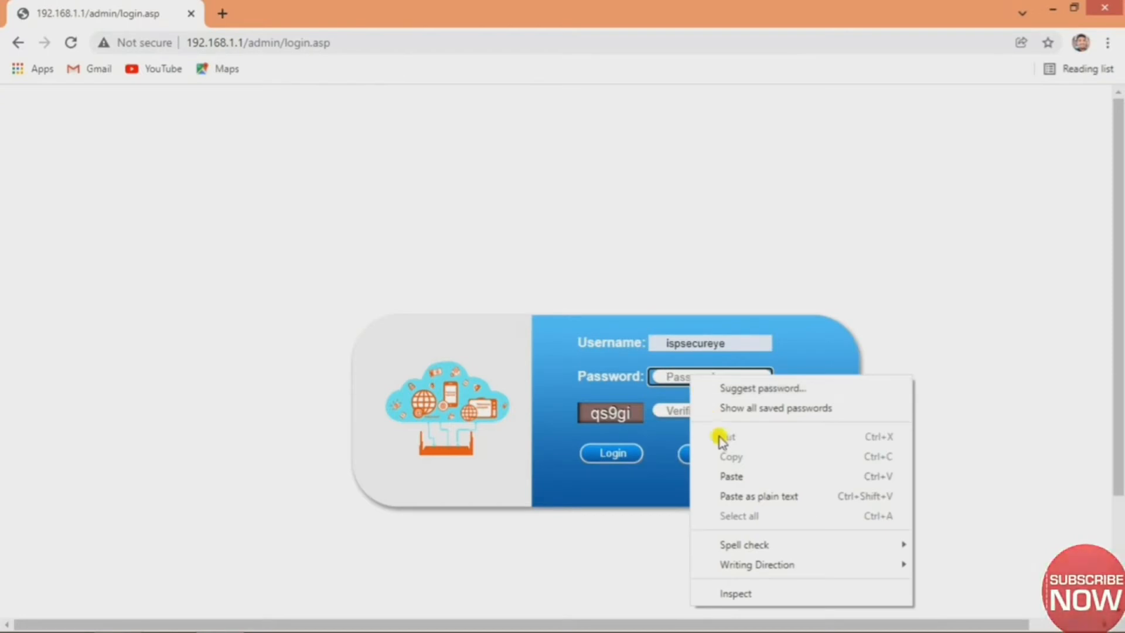
click(733, 478)
click(709, 410)
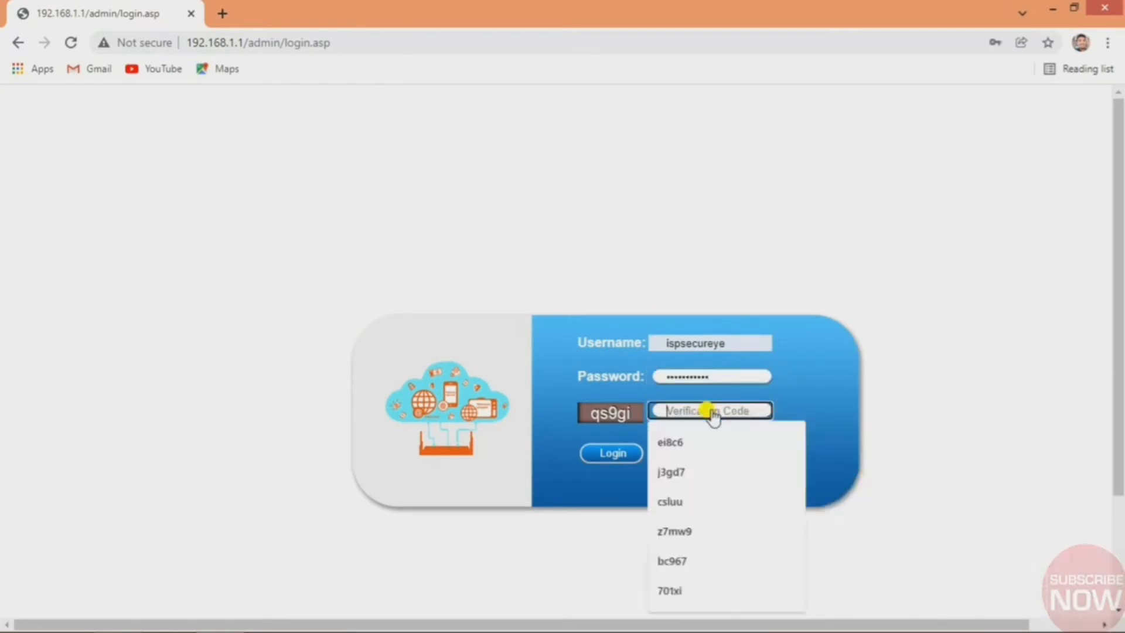
text(qs)
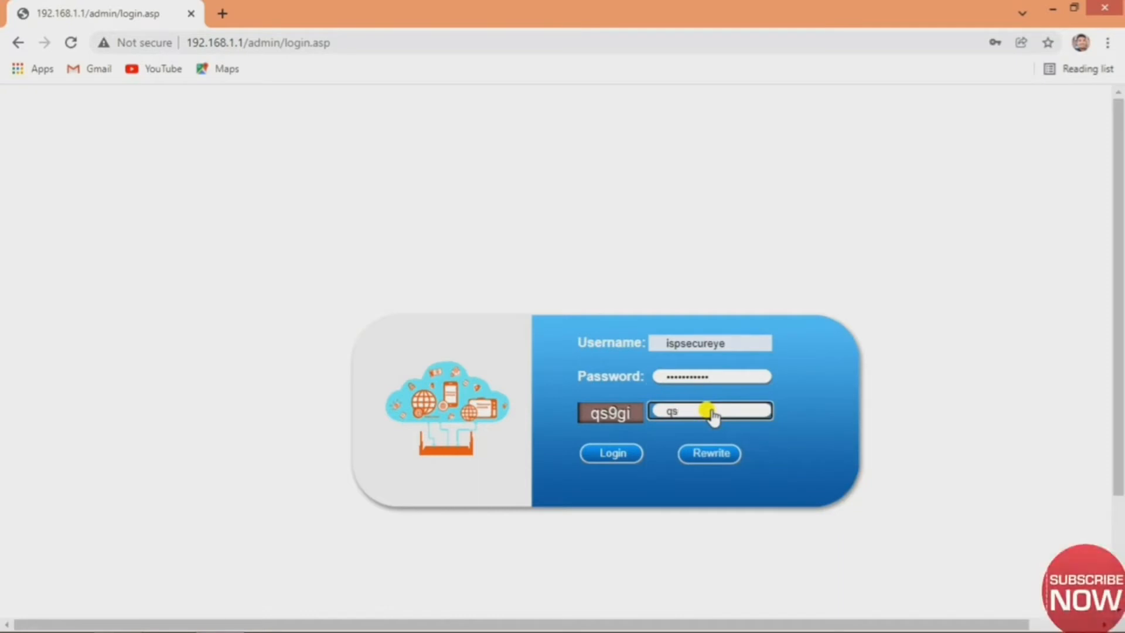
text(9gi)
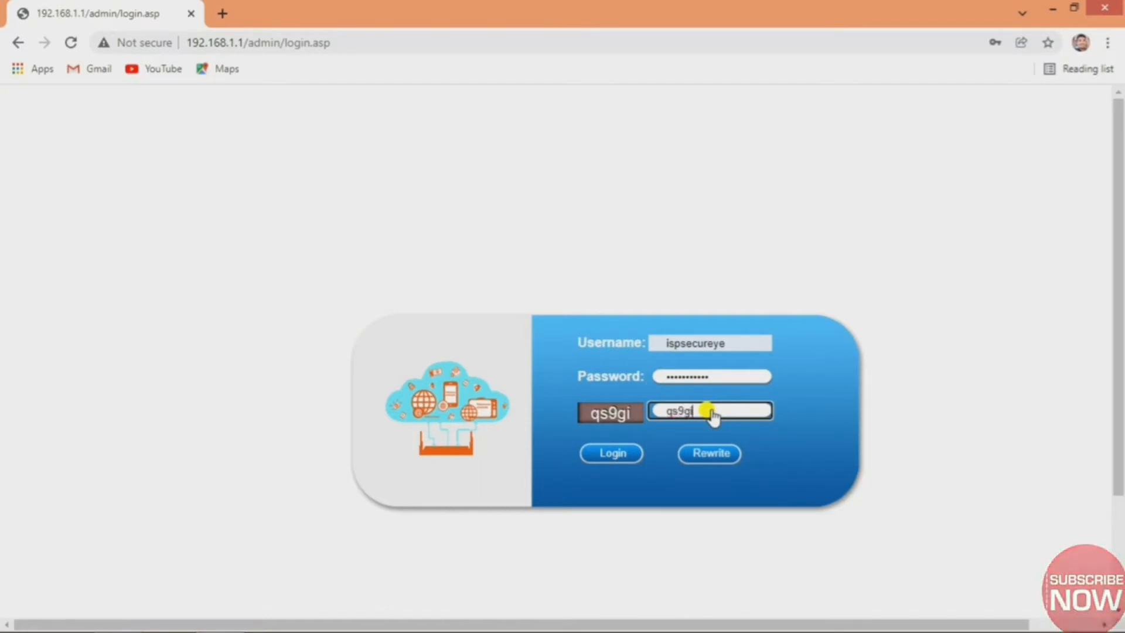
click(611, 455)
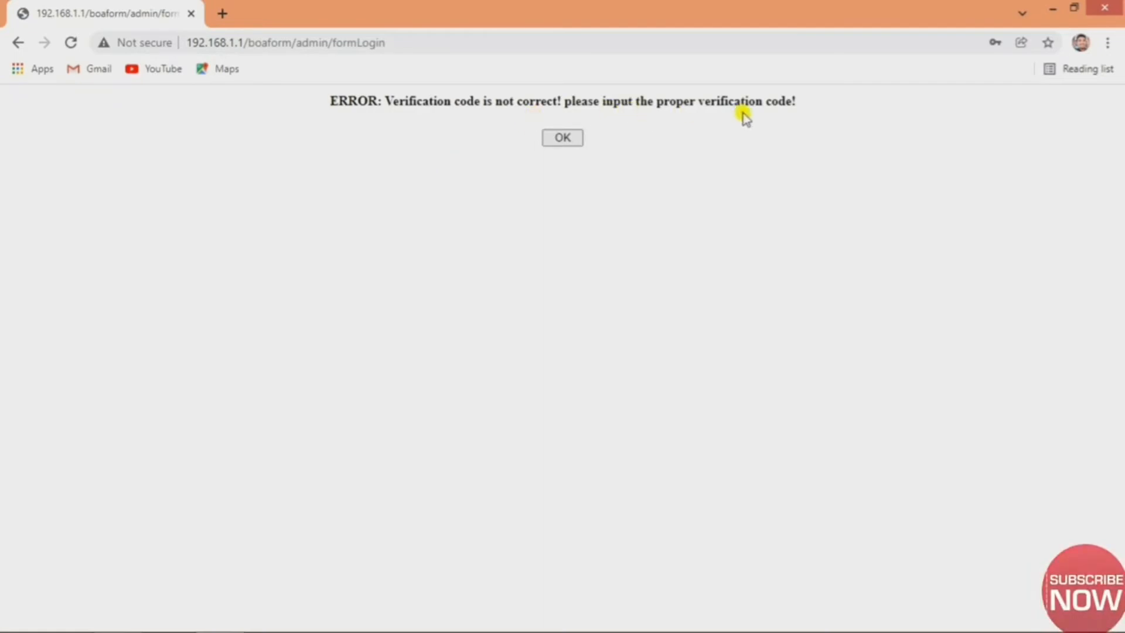
Return from the error and reload the login page to get a new verification code.
click(563, 139)
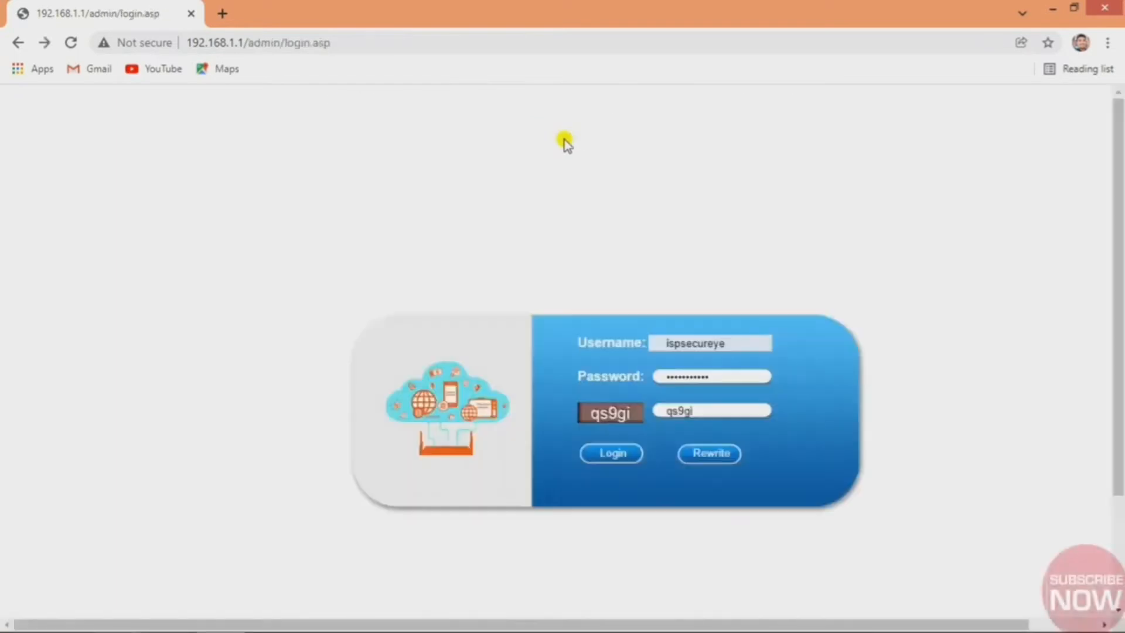
double_click(702, 413)
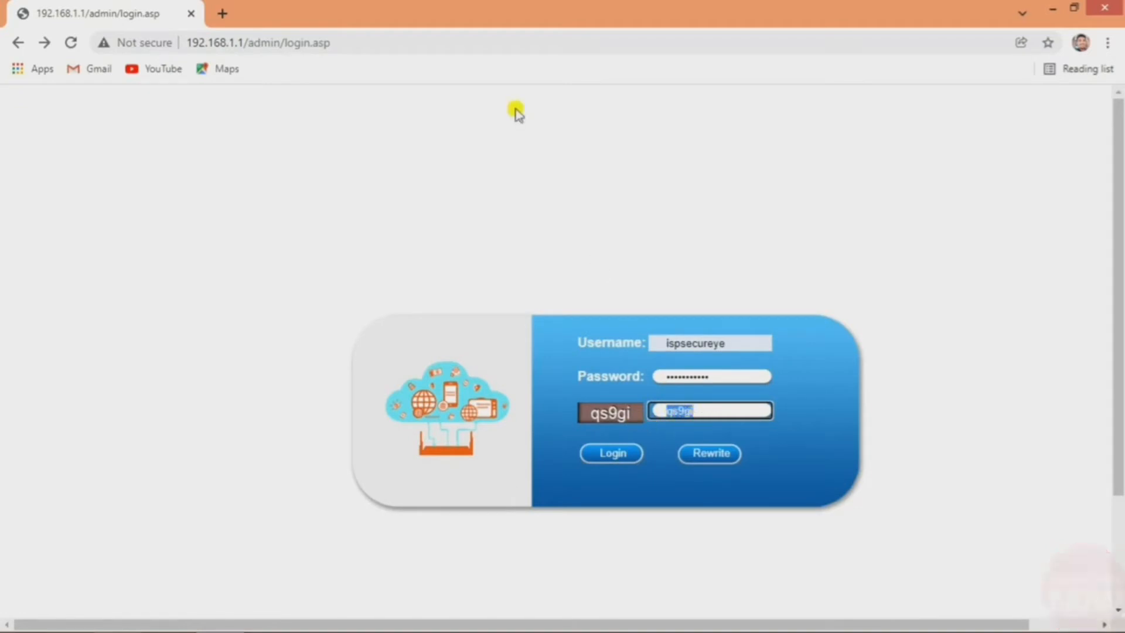
click(510, 44)
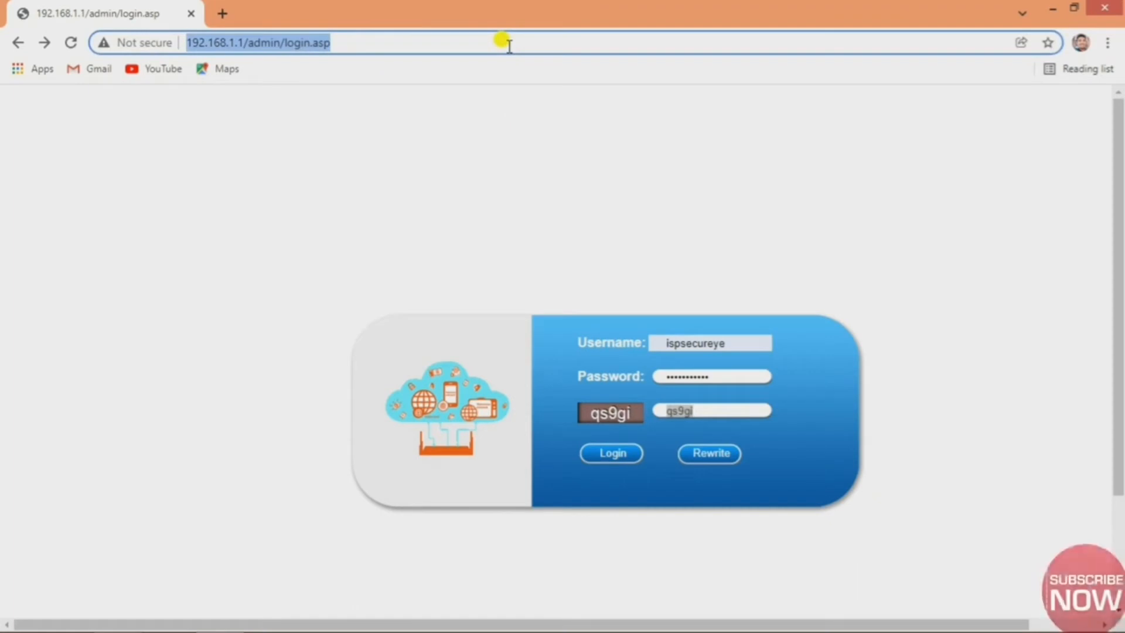
key(Return)
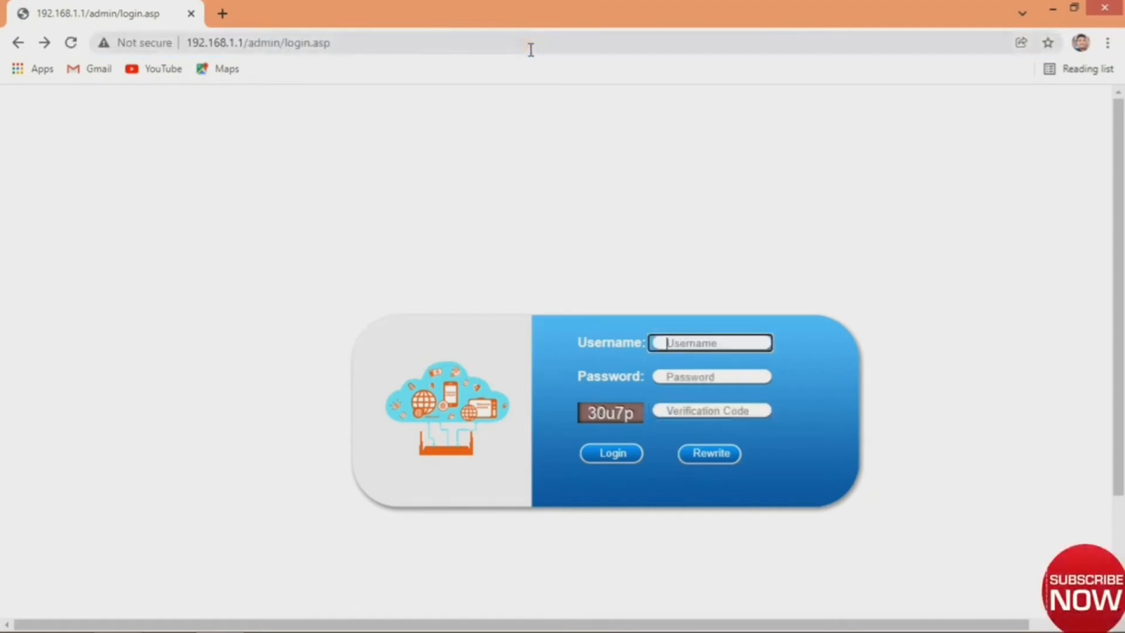
Sign in with the saved username, the pasted password and the new verification code.
click(697, 346)
click(698, 378)
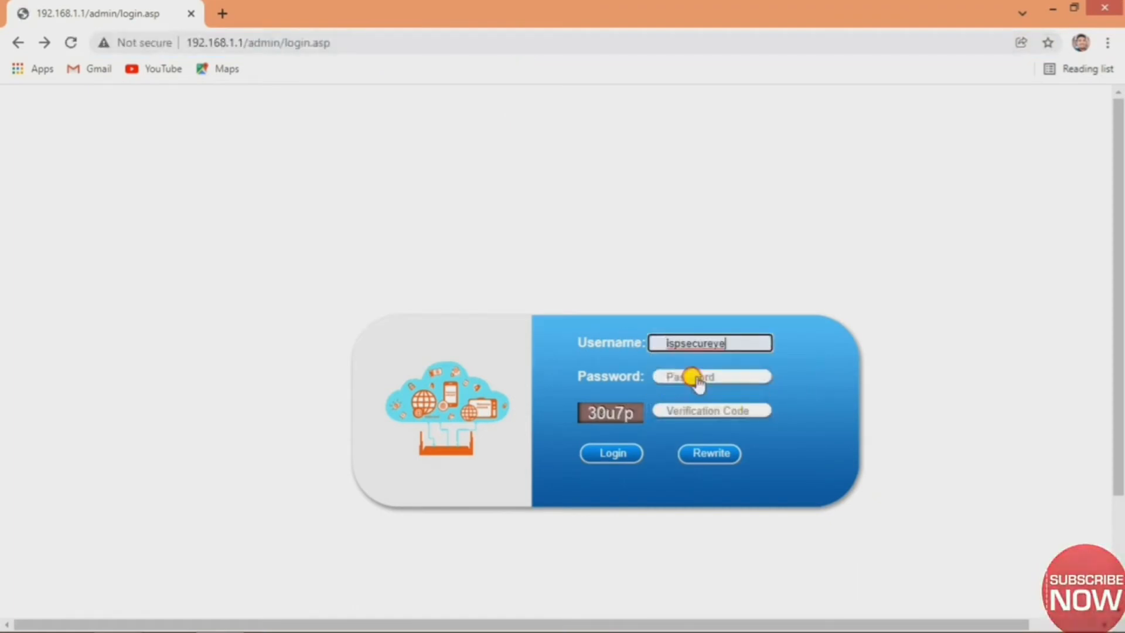
click(697, 378)
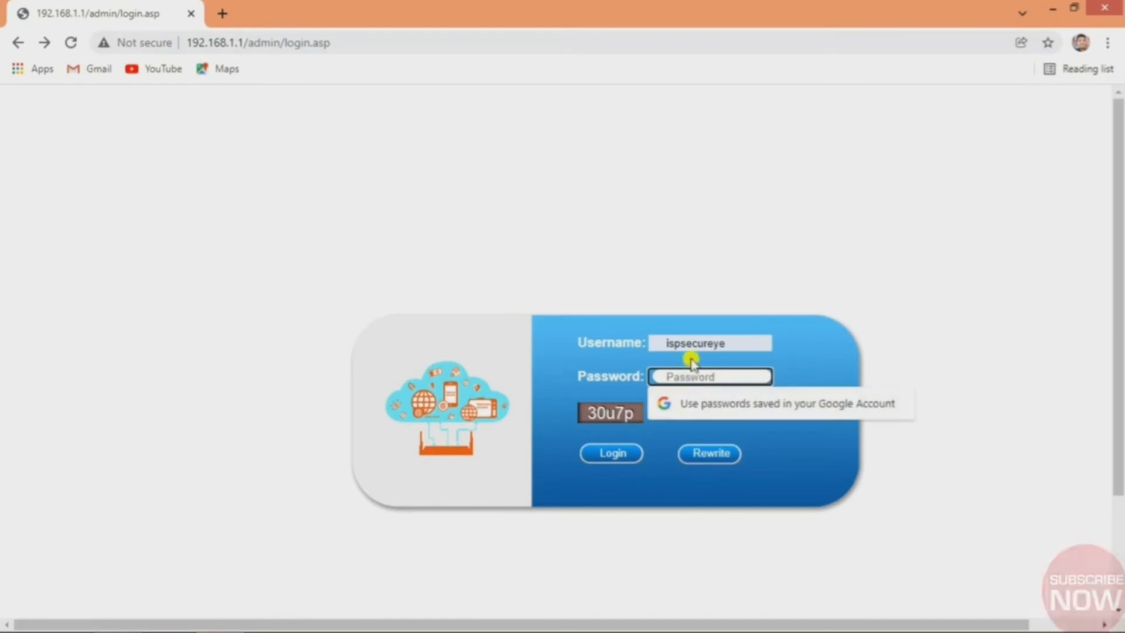
key(ctrl+v)
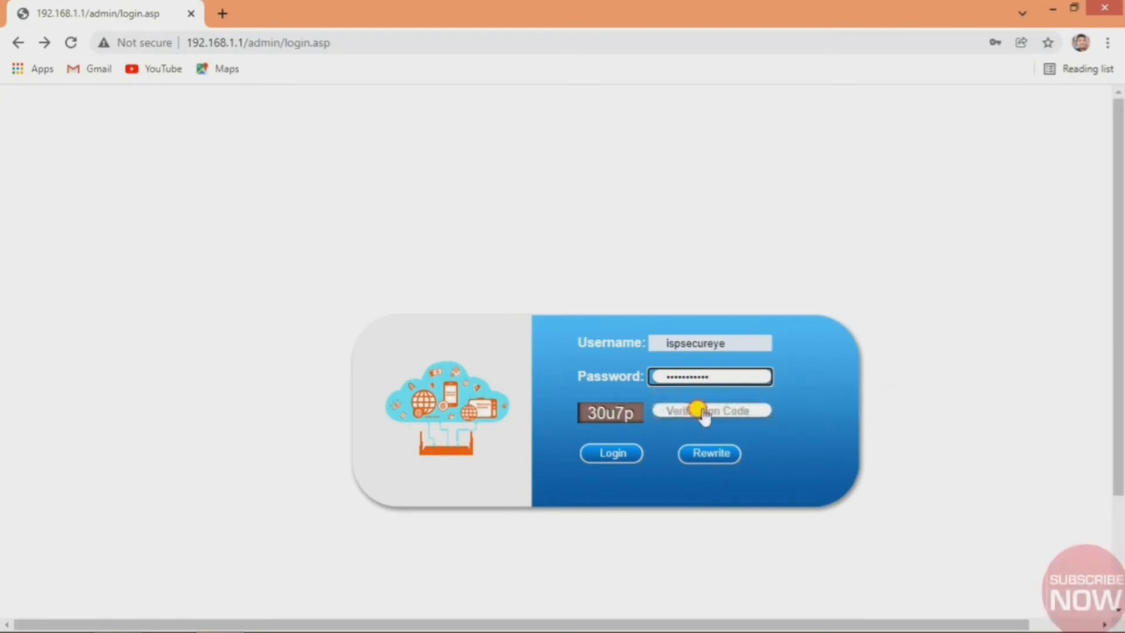
click(699, 410)
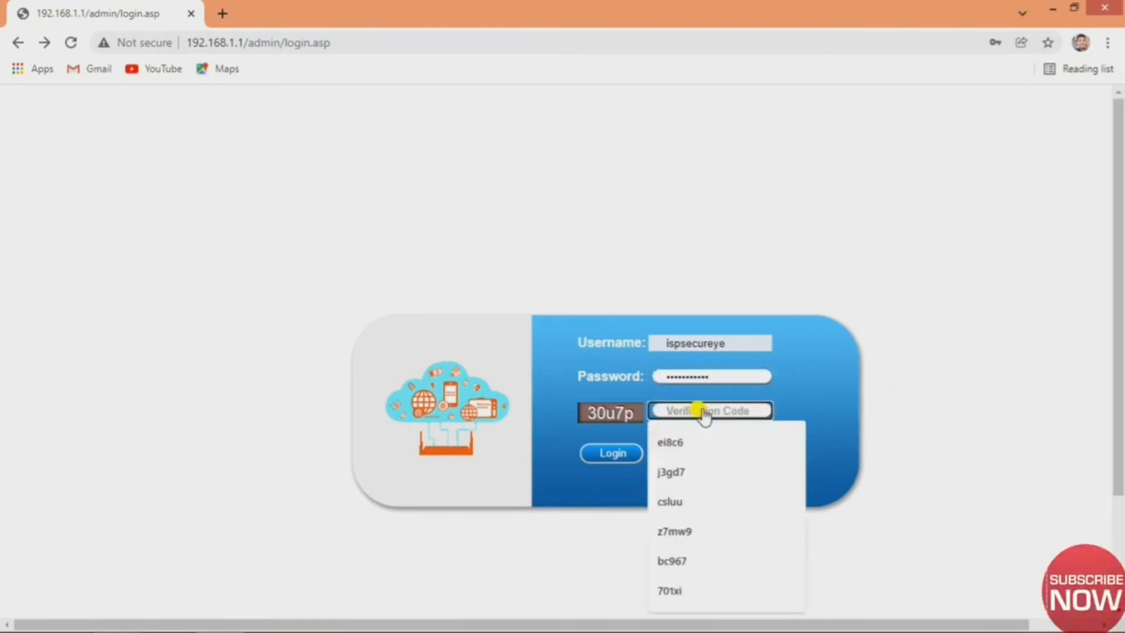
text(30)
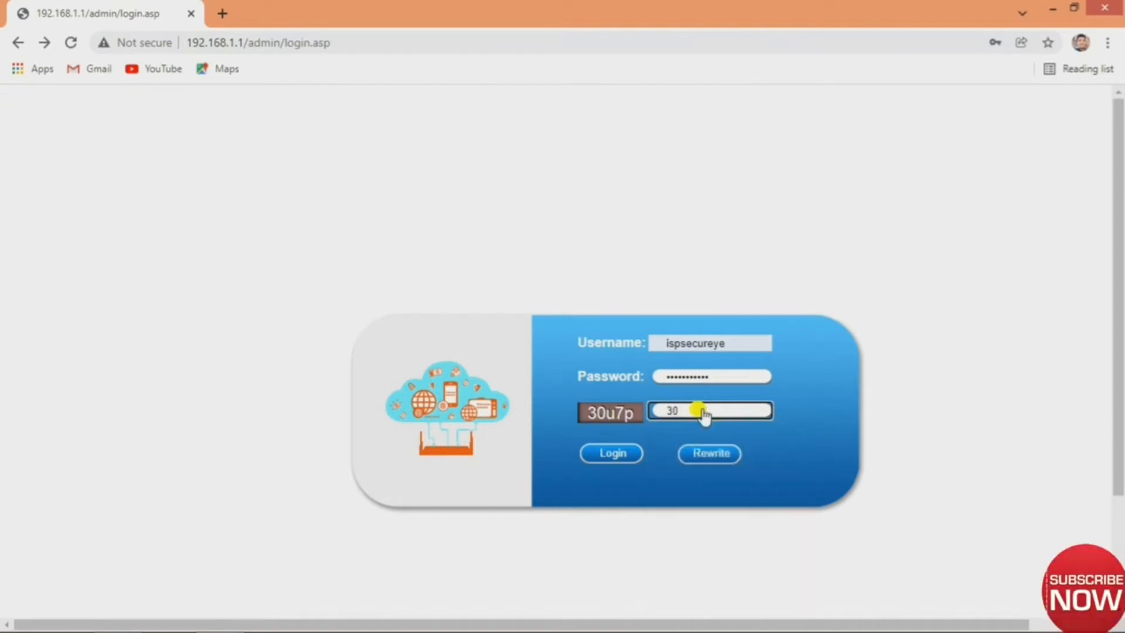
text(u)
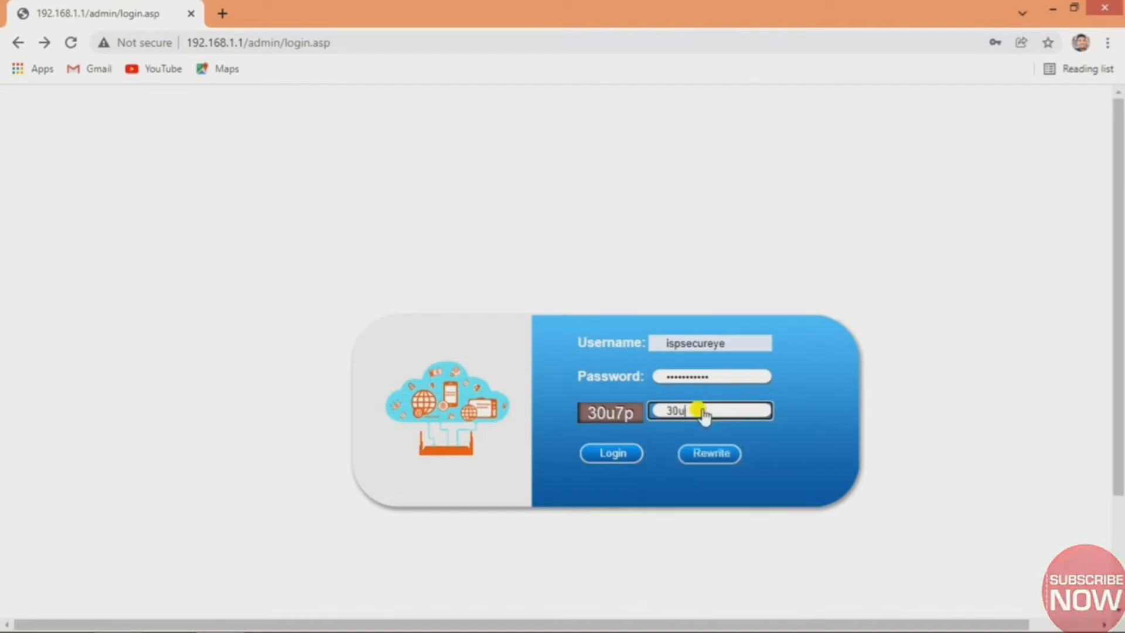
text(7)
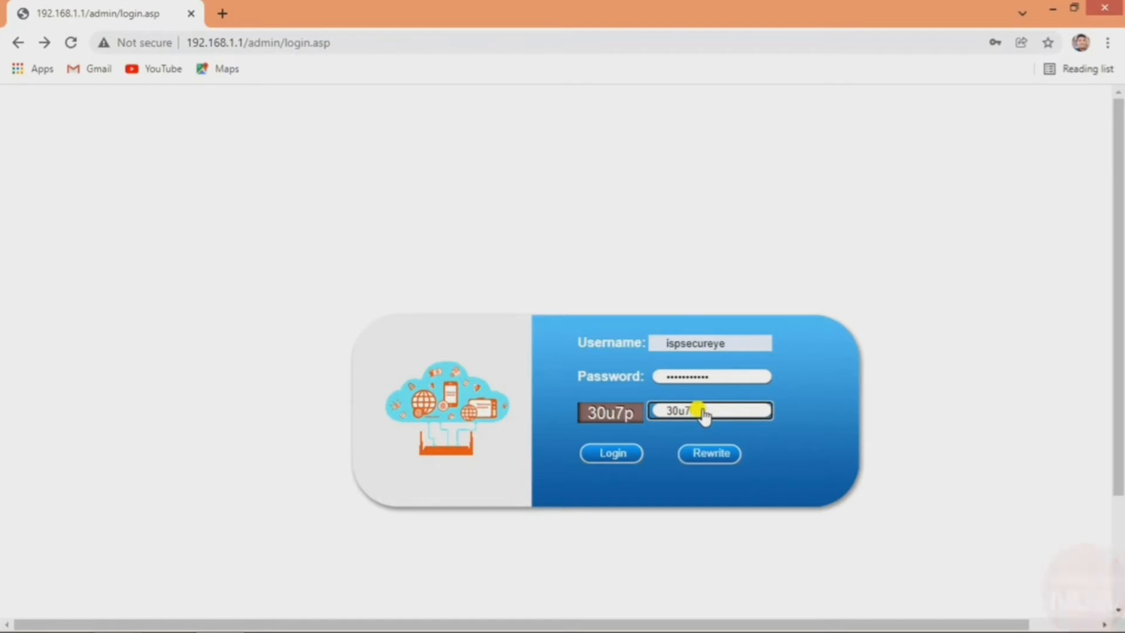
text(p)
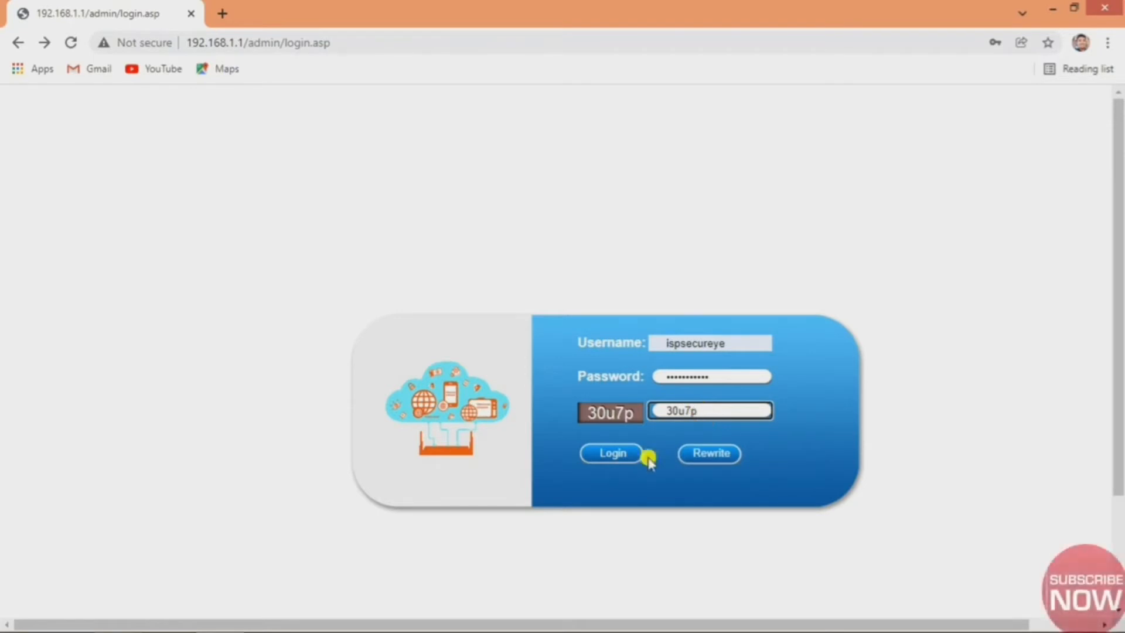
click(621, 463)
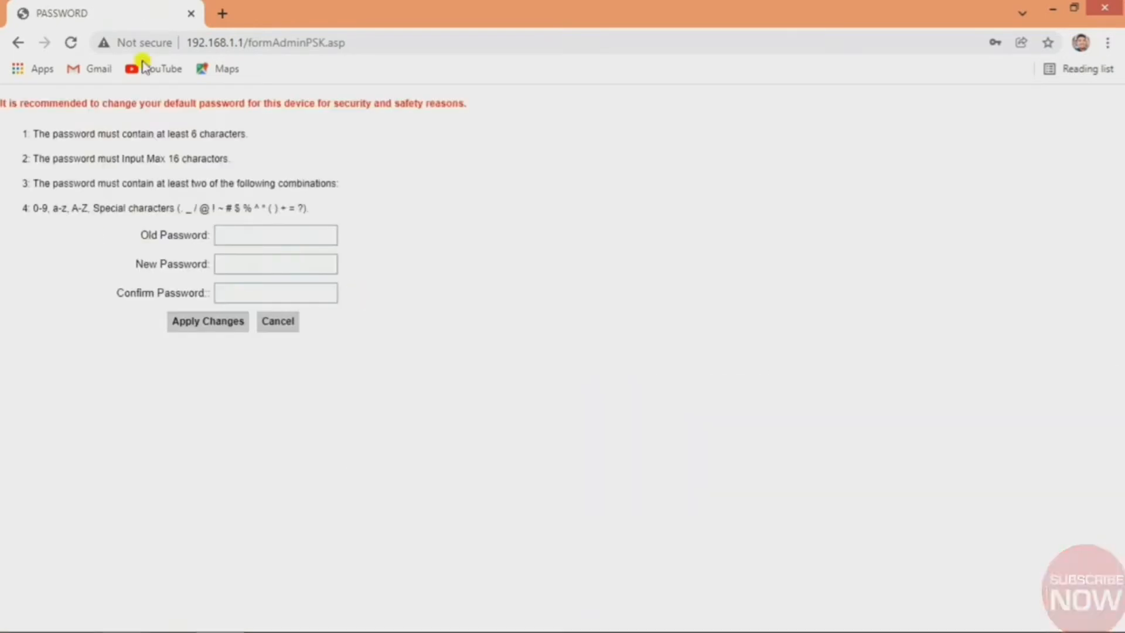
Paste the current admin password, enter and confirm a new password, and apply the change.
click(233, 235)
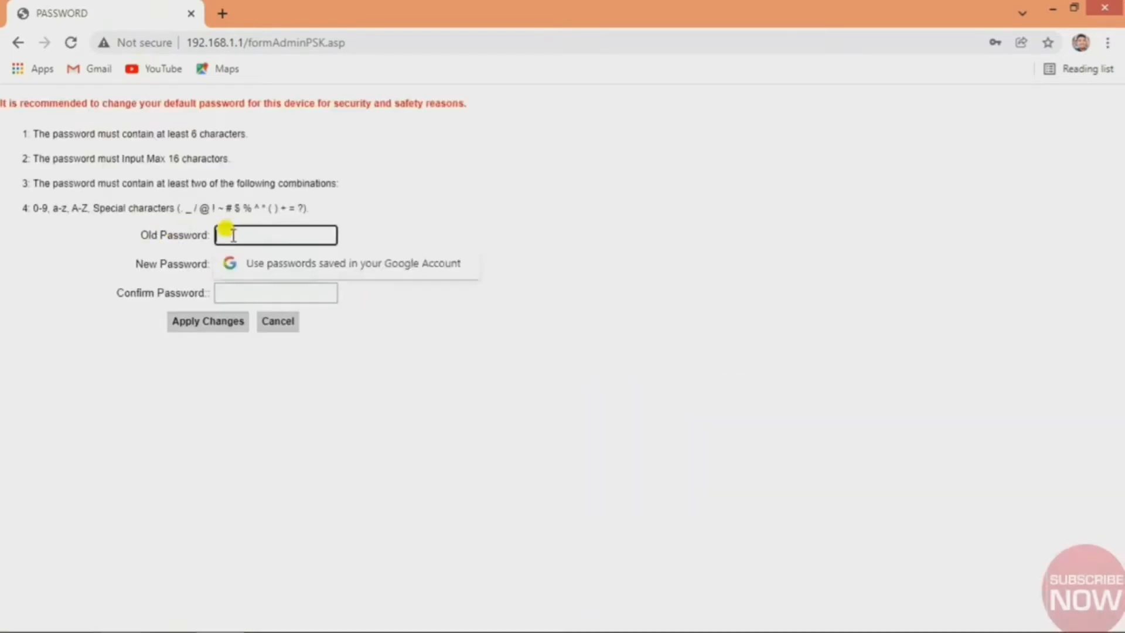
click(449, 201)
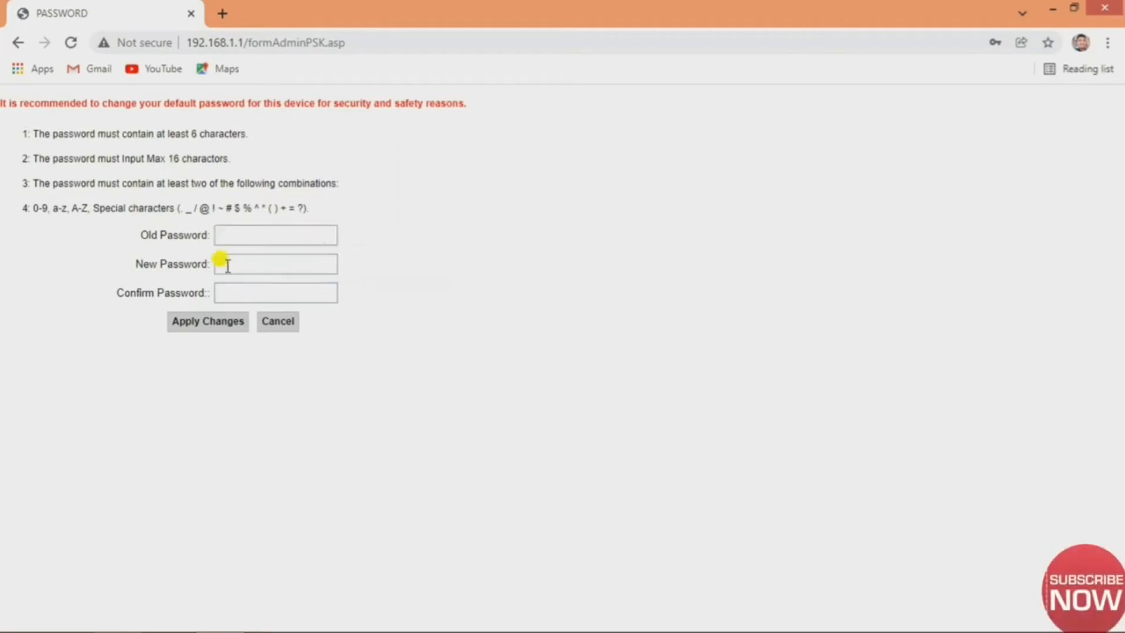
click(258, 240)
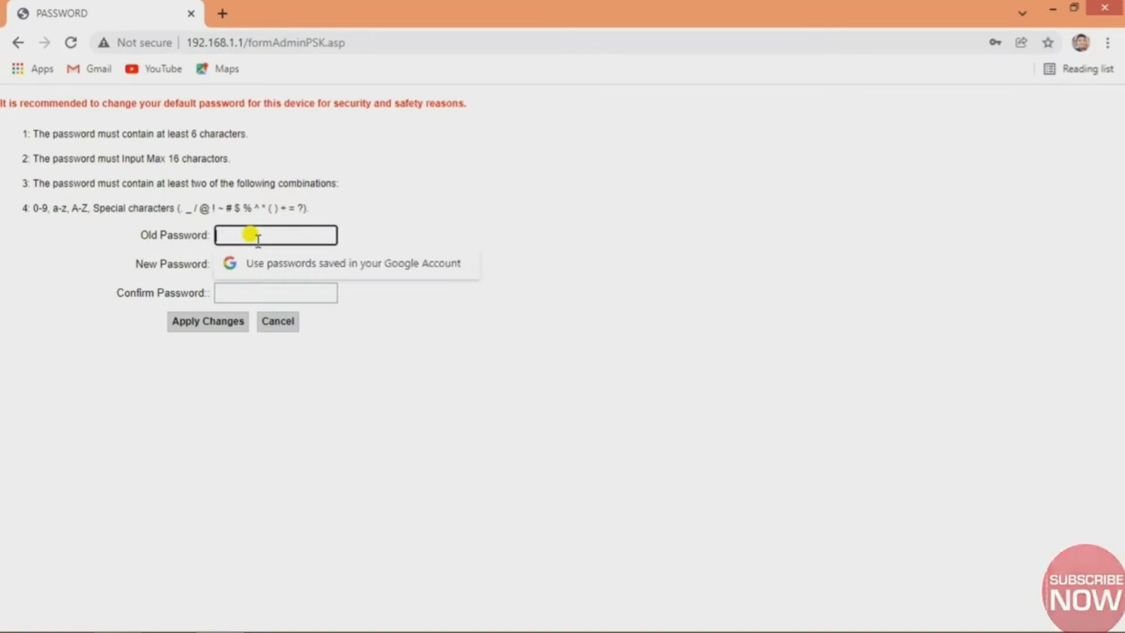
key(ctrl+v)
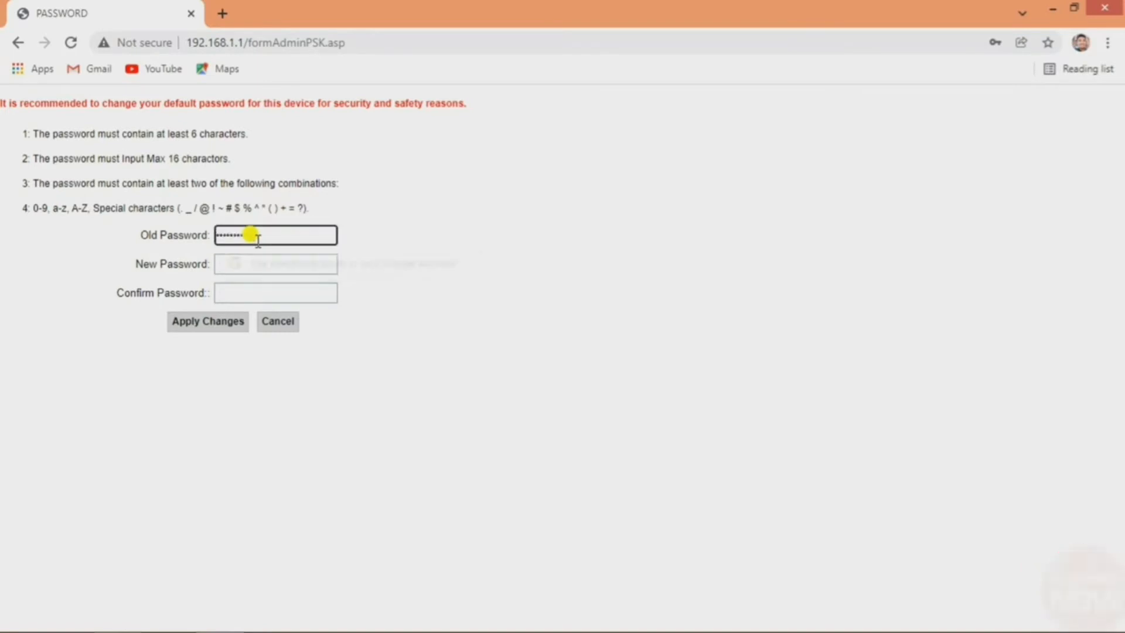
key(Tab)
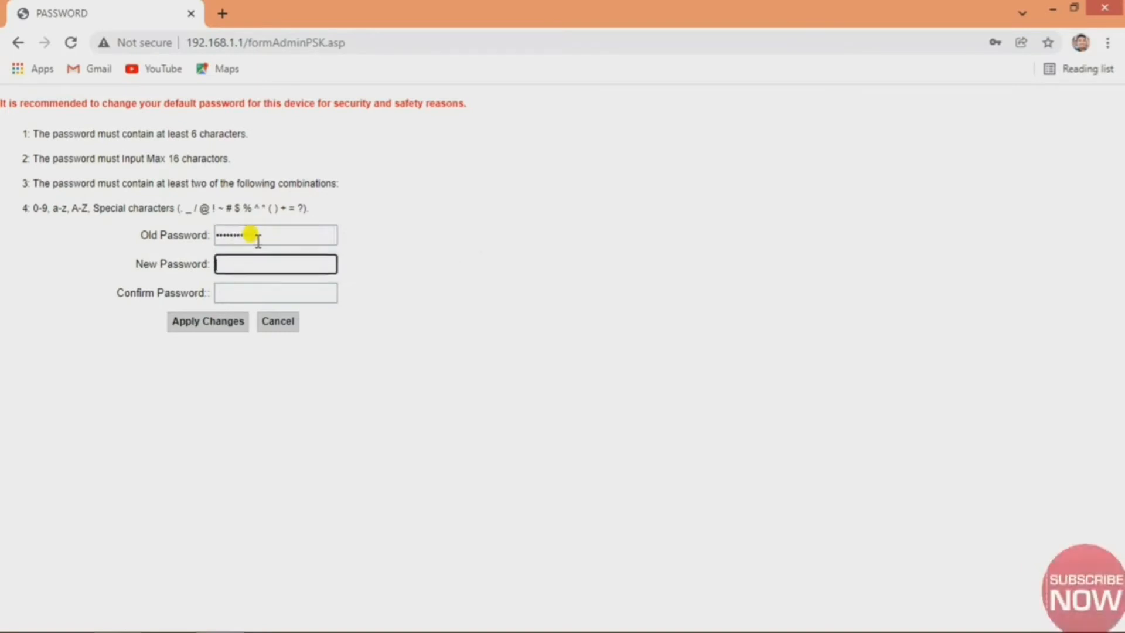
text(•••••)
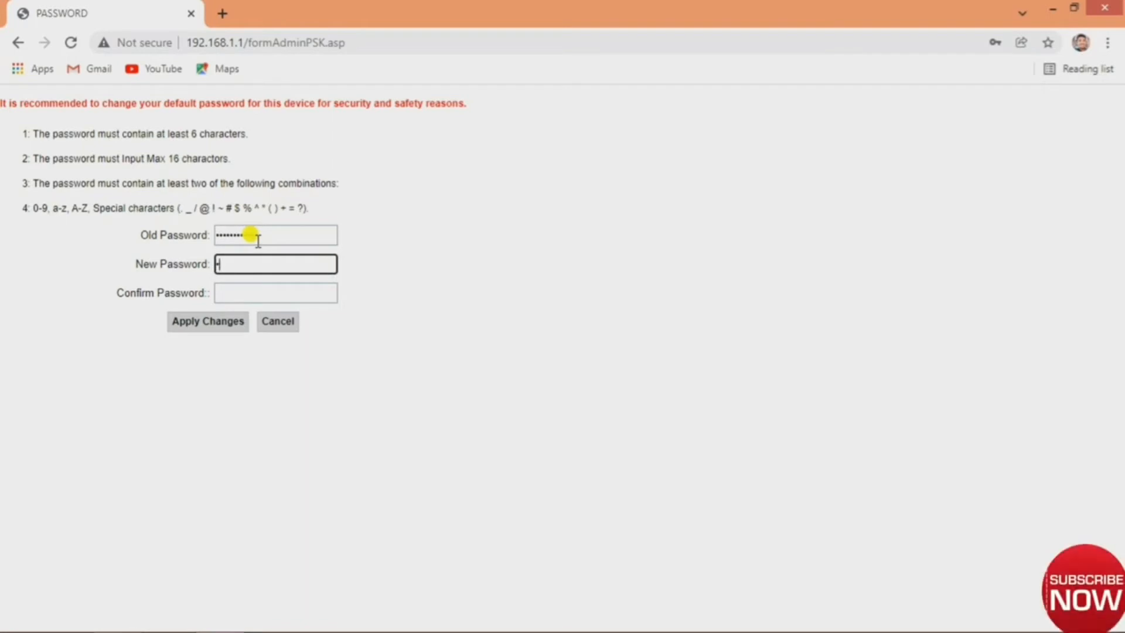
text(•••••)
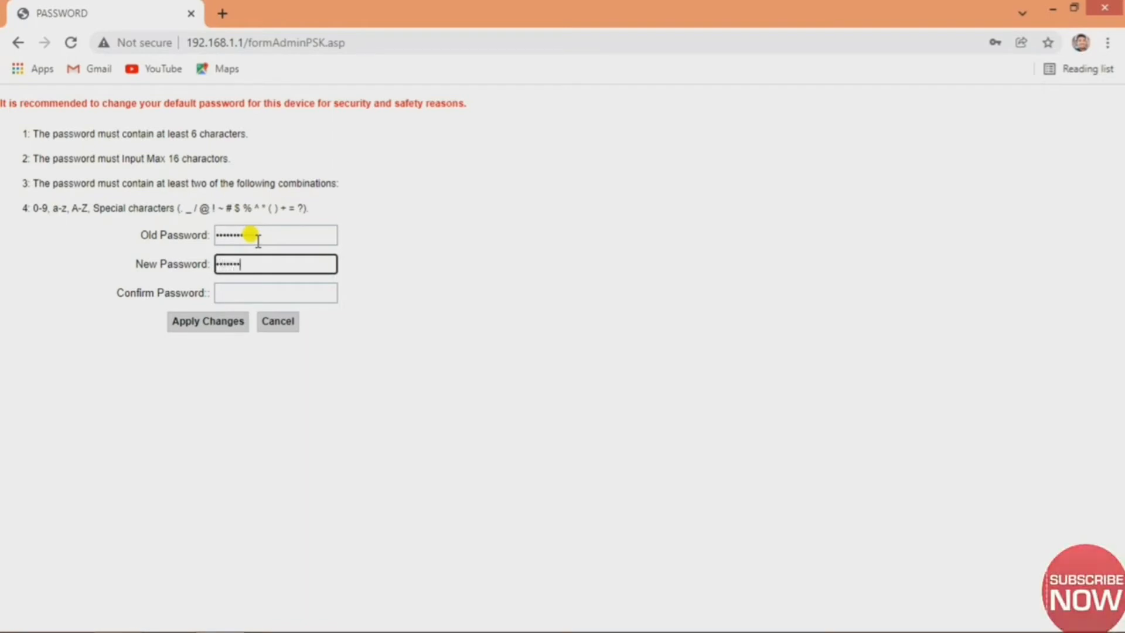
key(Tab)
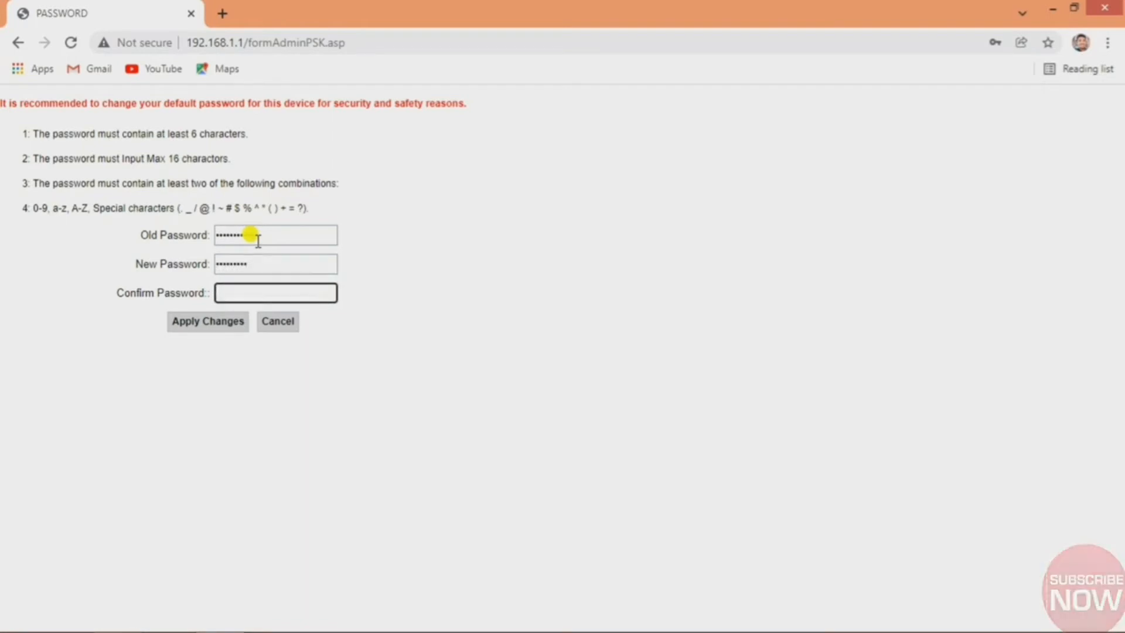
text(•)
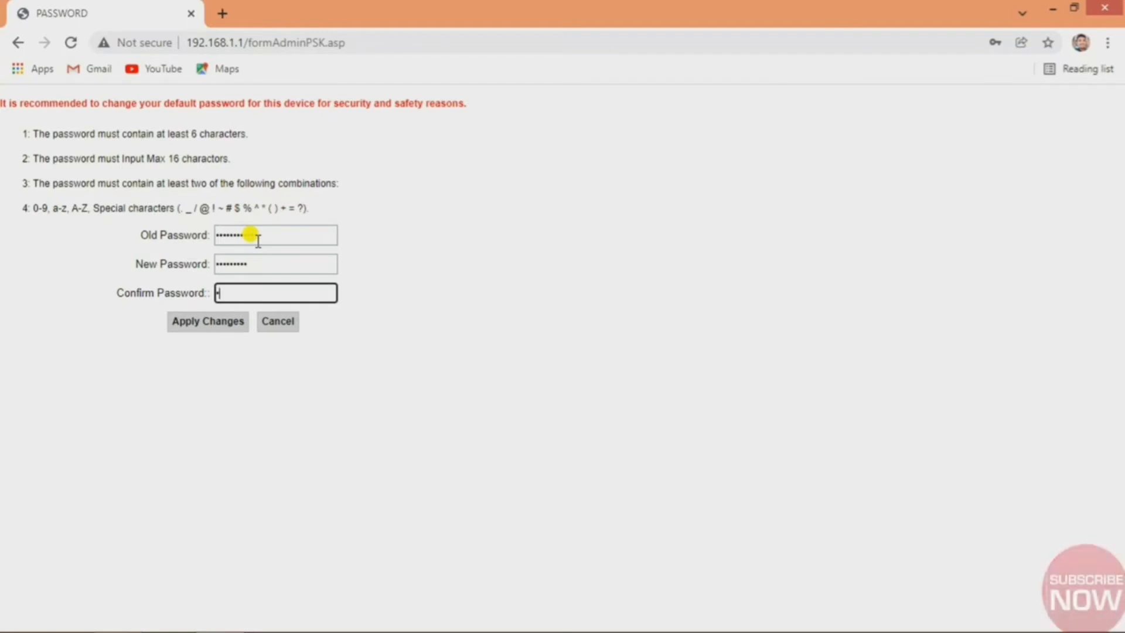
text(•••••)
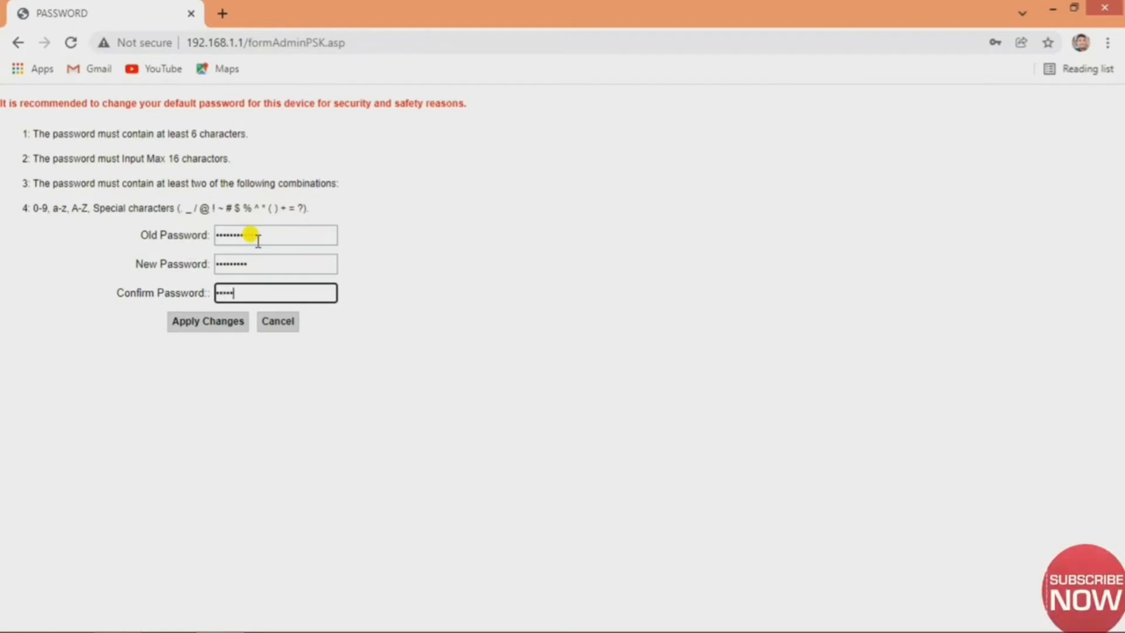
text(•••)
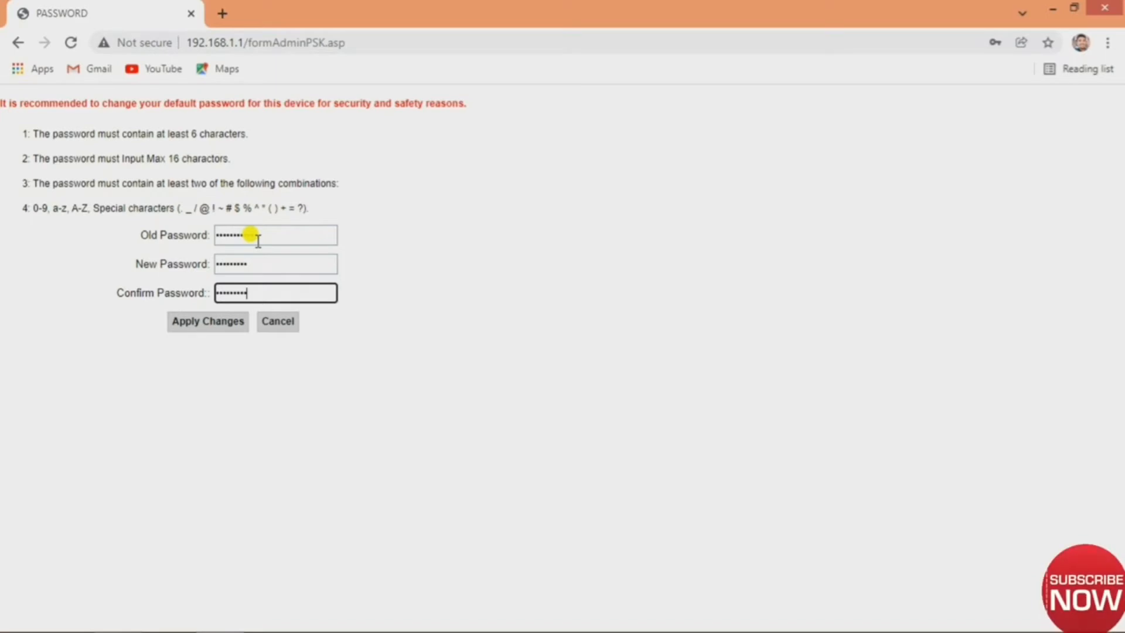
click(231, 322)
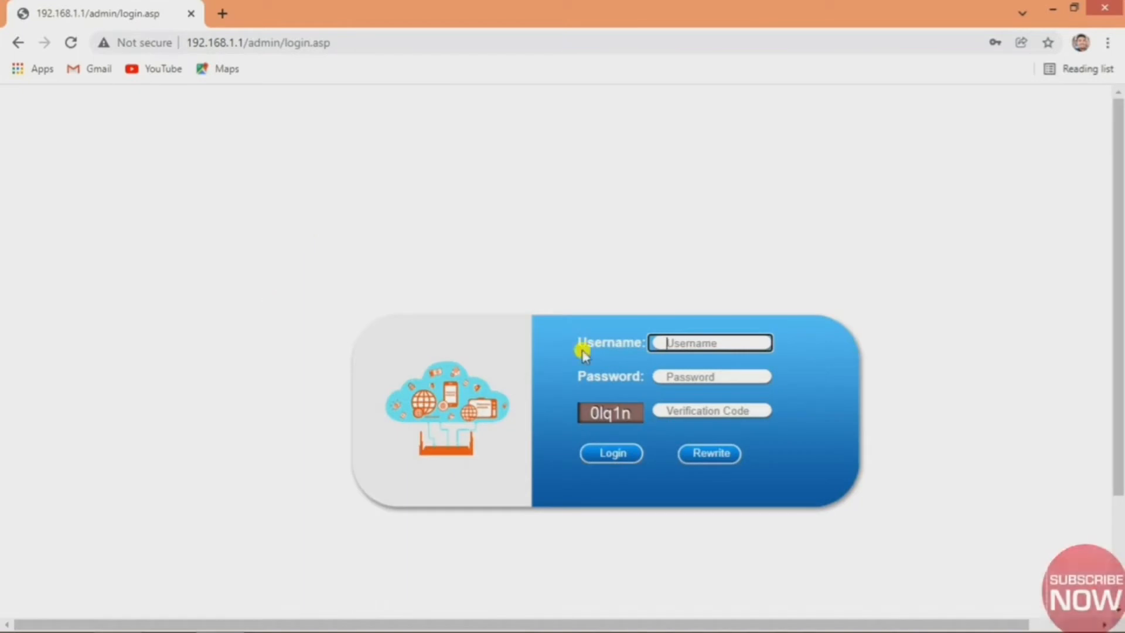
Log in with the saved admin username, the new password and the displayed verification code.
click(683, 340)
click(693, 373)
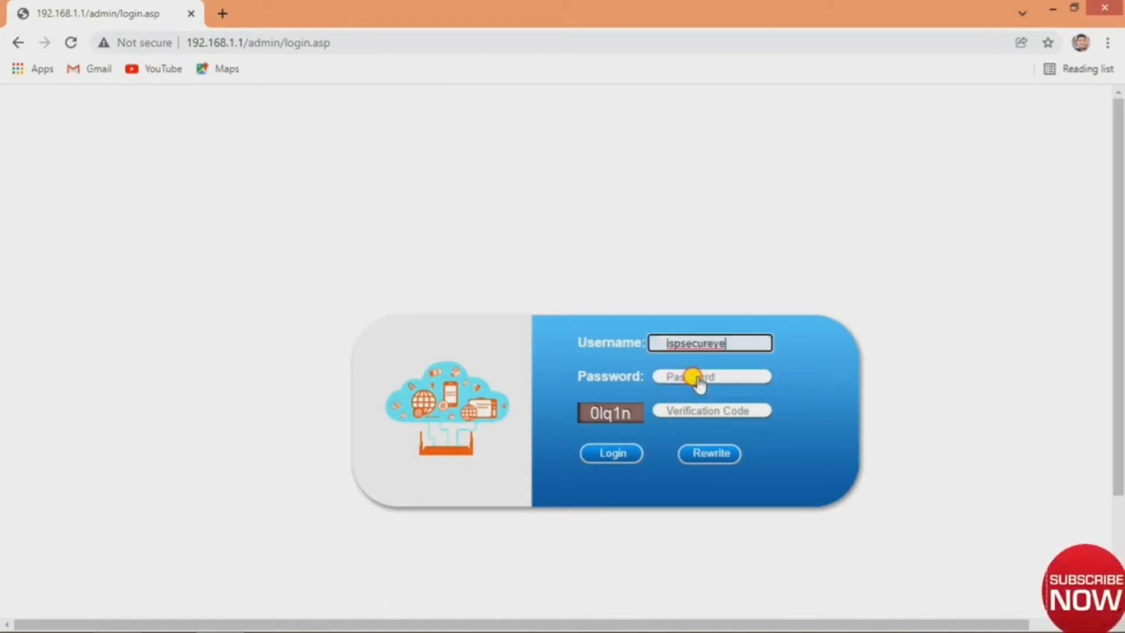
click(692, 376)
text(••••)
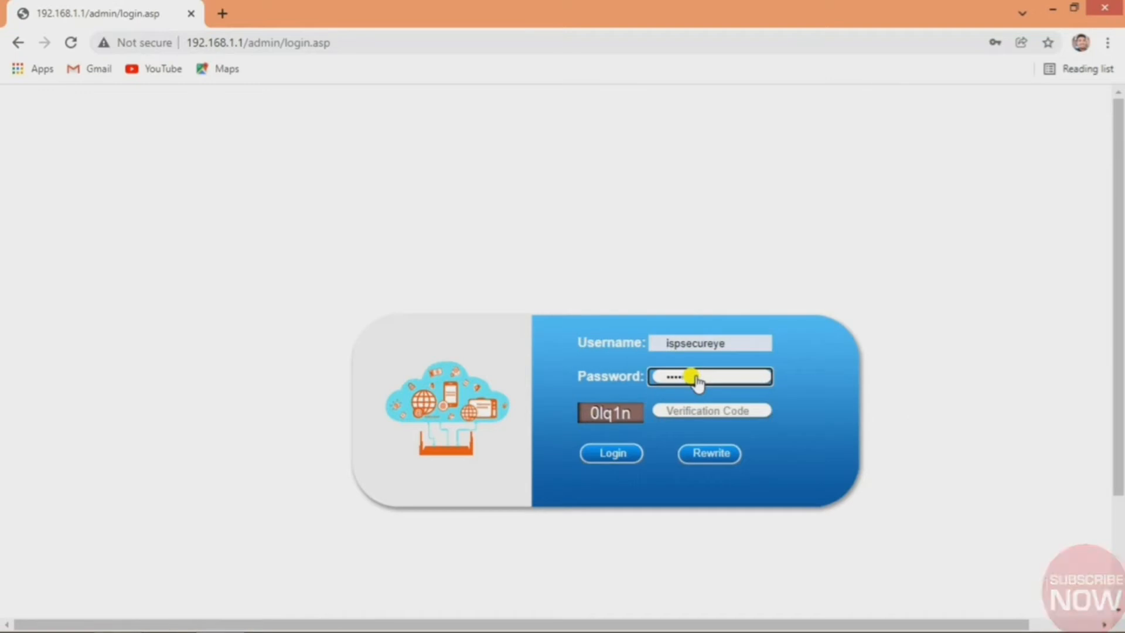
key(Tab)
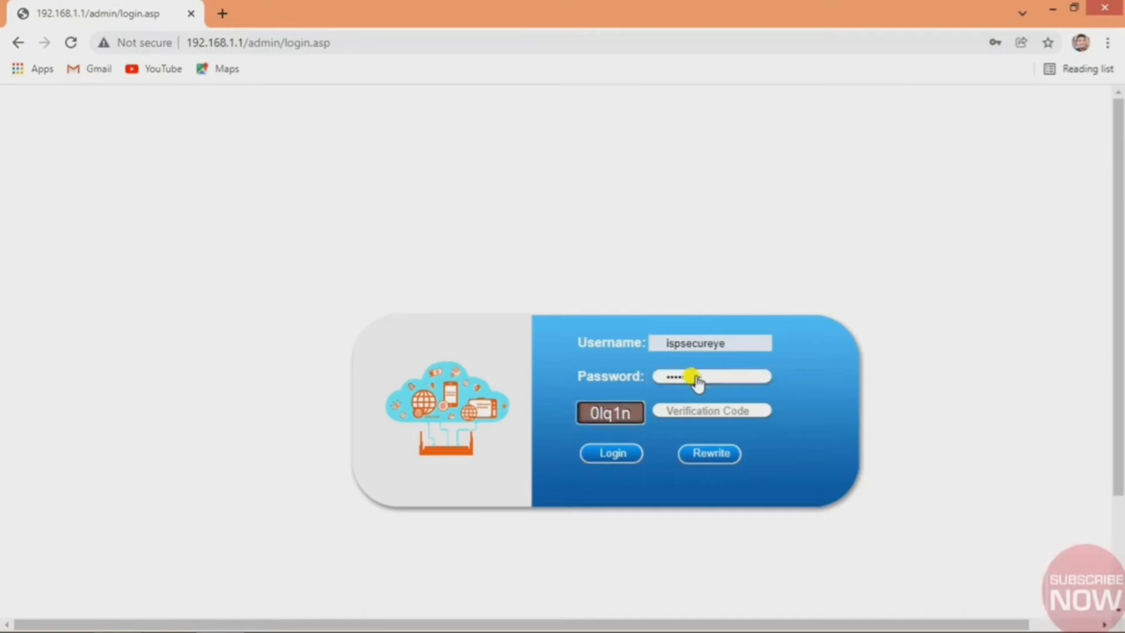
key(Tab)
text(0)
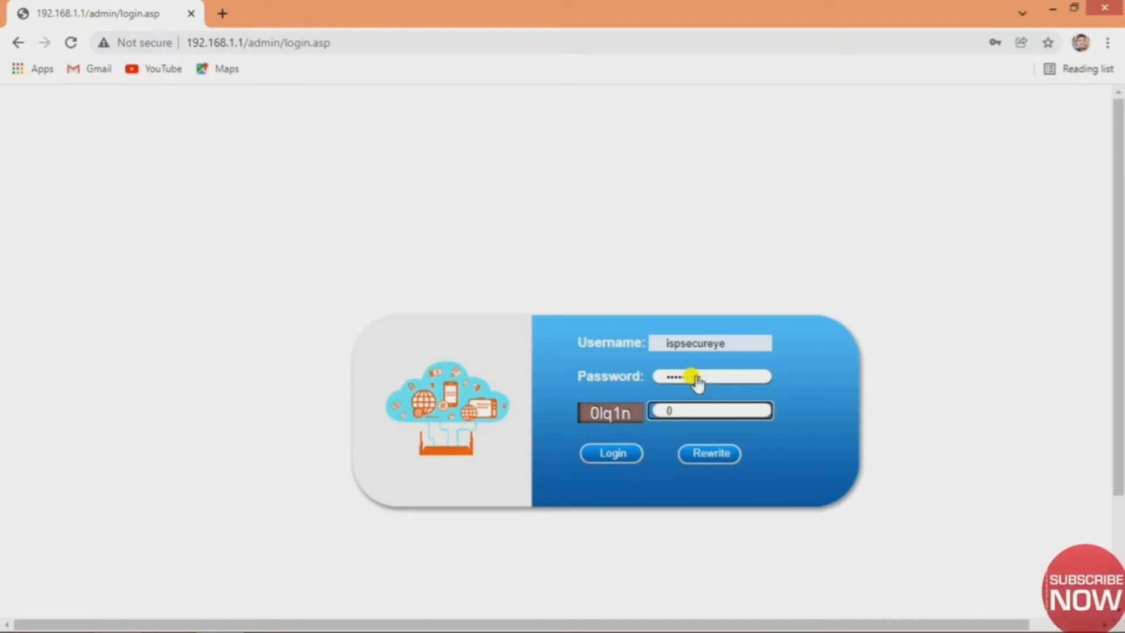
text(lq)
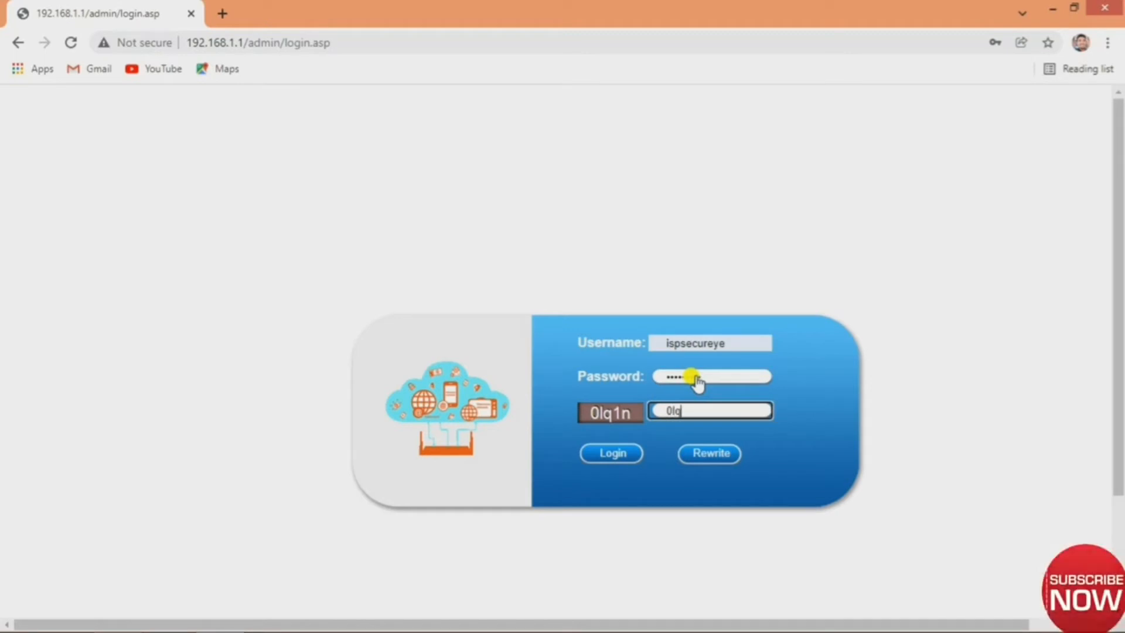
text(1n)
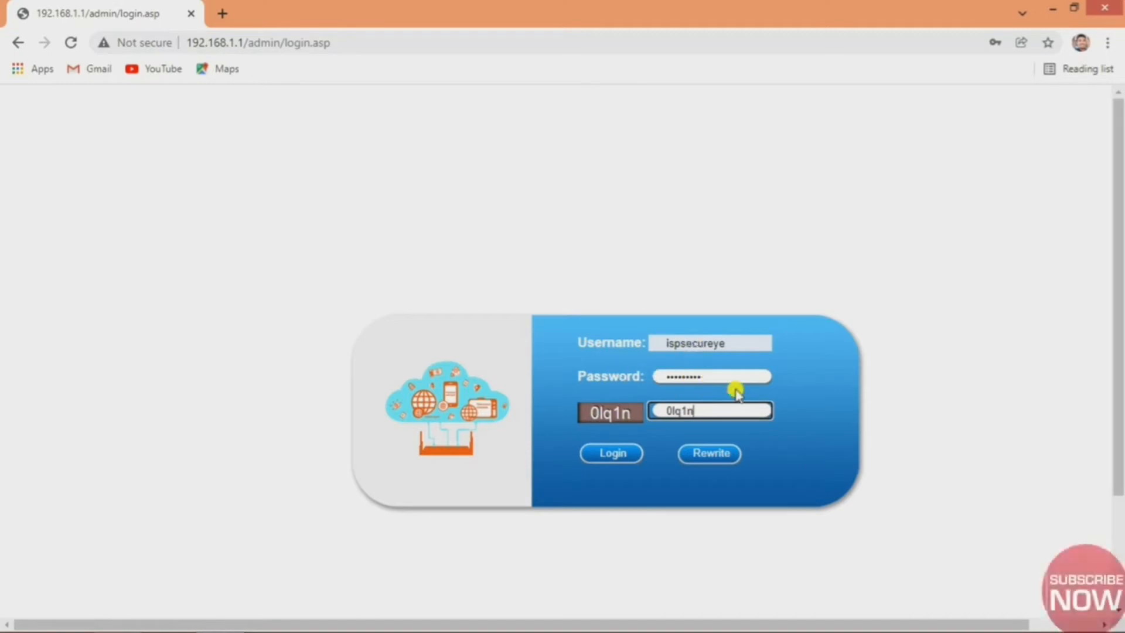
click(612, 456)
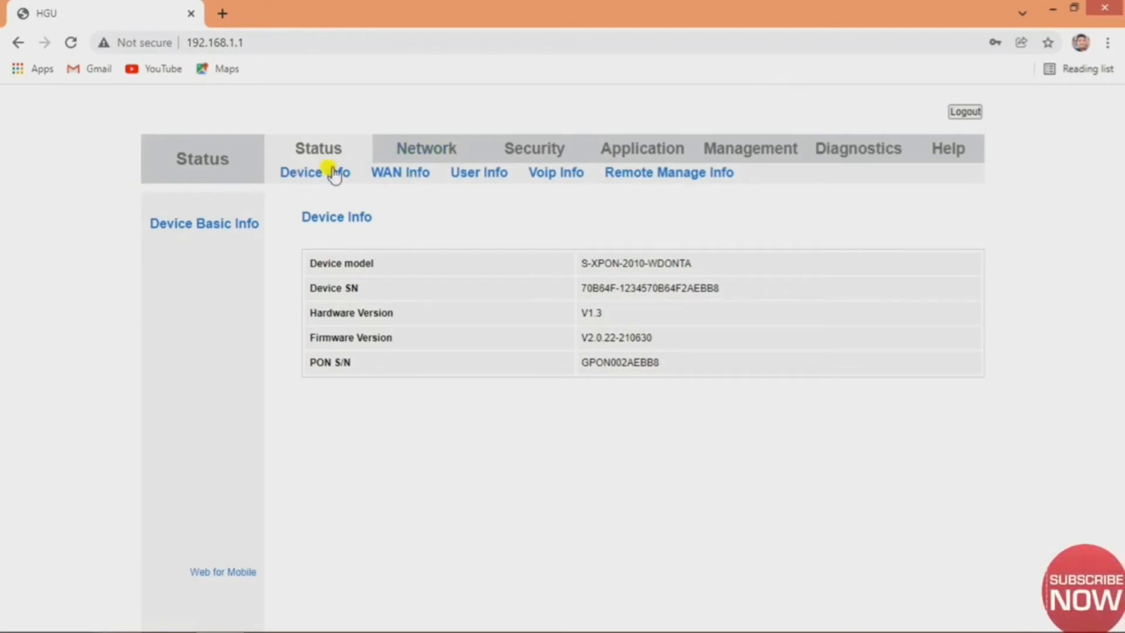
Open the Network tab to view WAN Configuration for connection 1_TR069_R_VID_46.
click(432, 150)
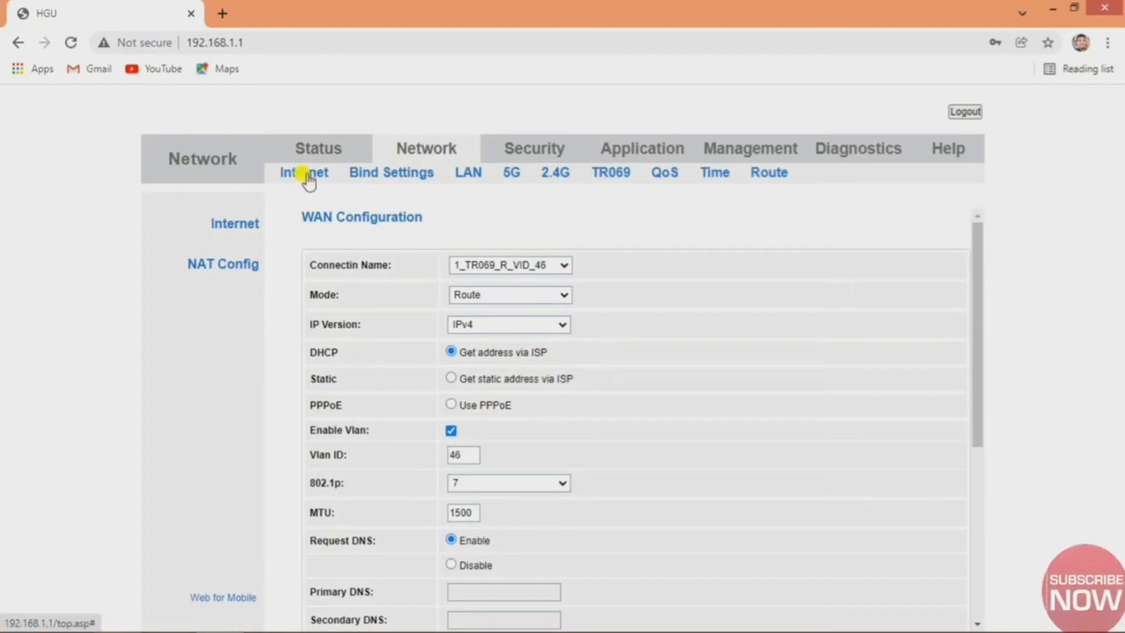
scroll(611, 275, down, 1)
scroll(611, 275, up, 1)
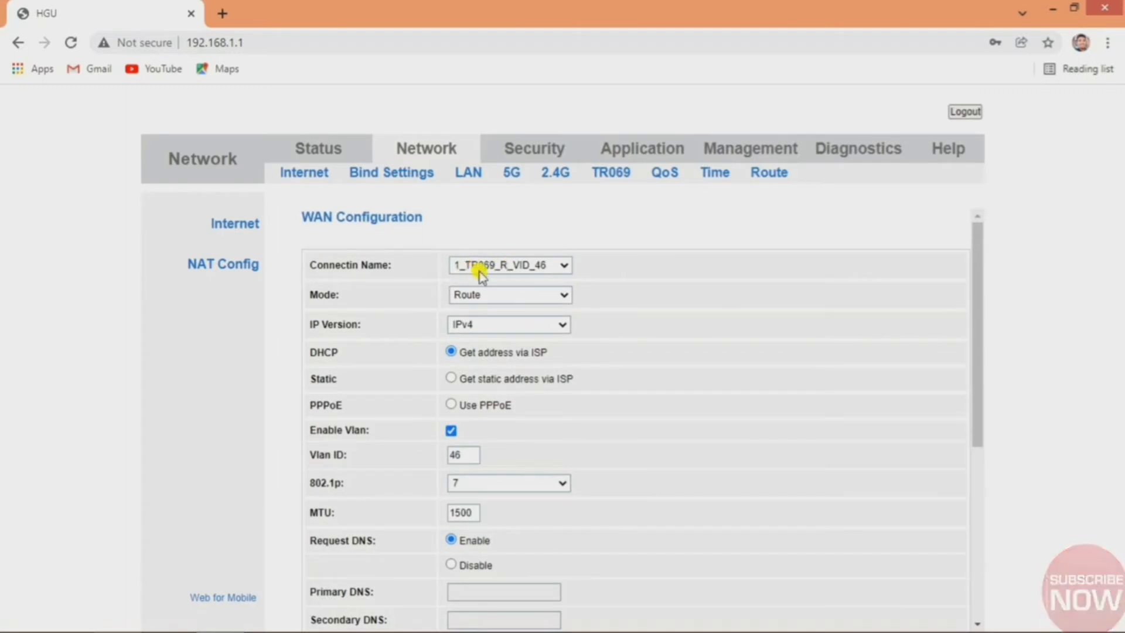
Choose Add New Wan as the connection, with Route mode and IP version IPv4.
click(546, 267)
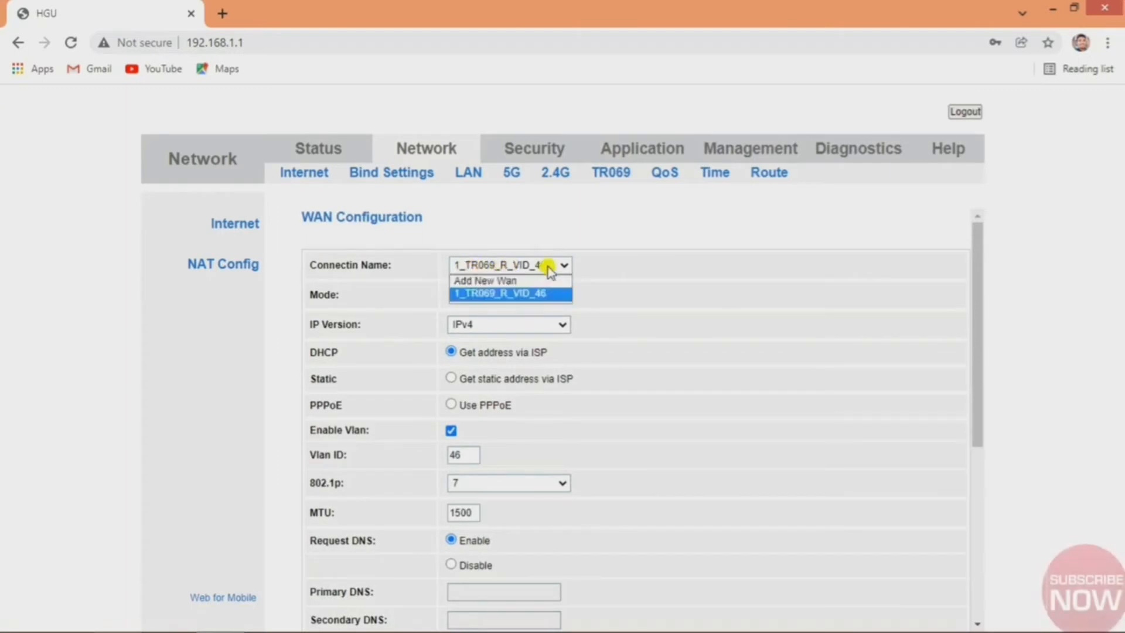
click(486, 283)
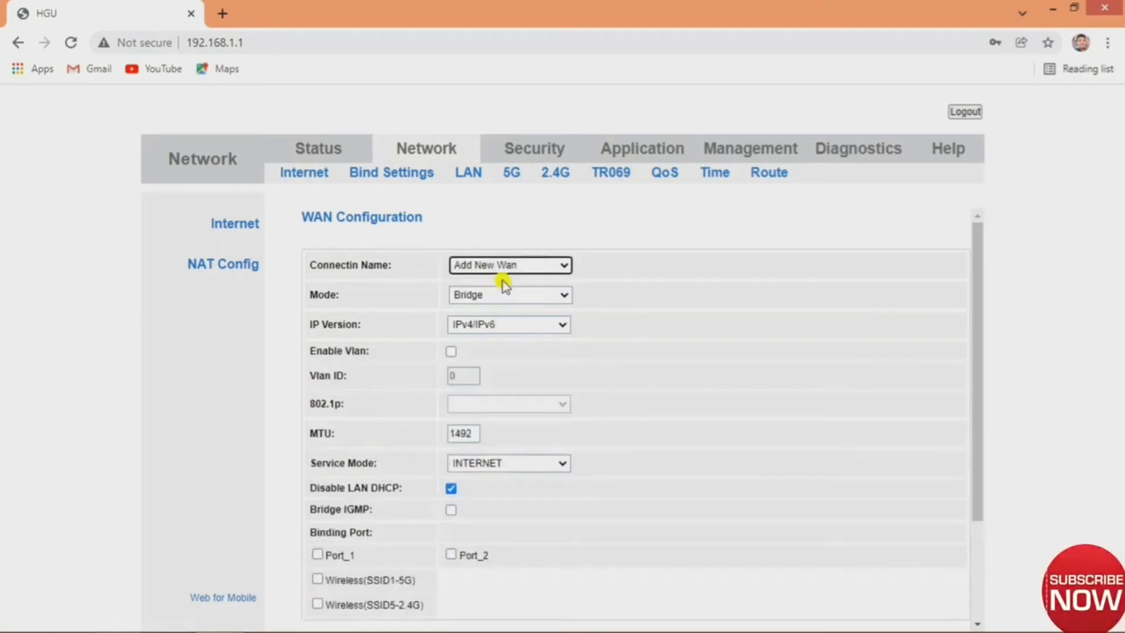
click(508, 299)
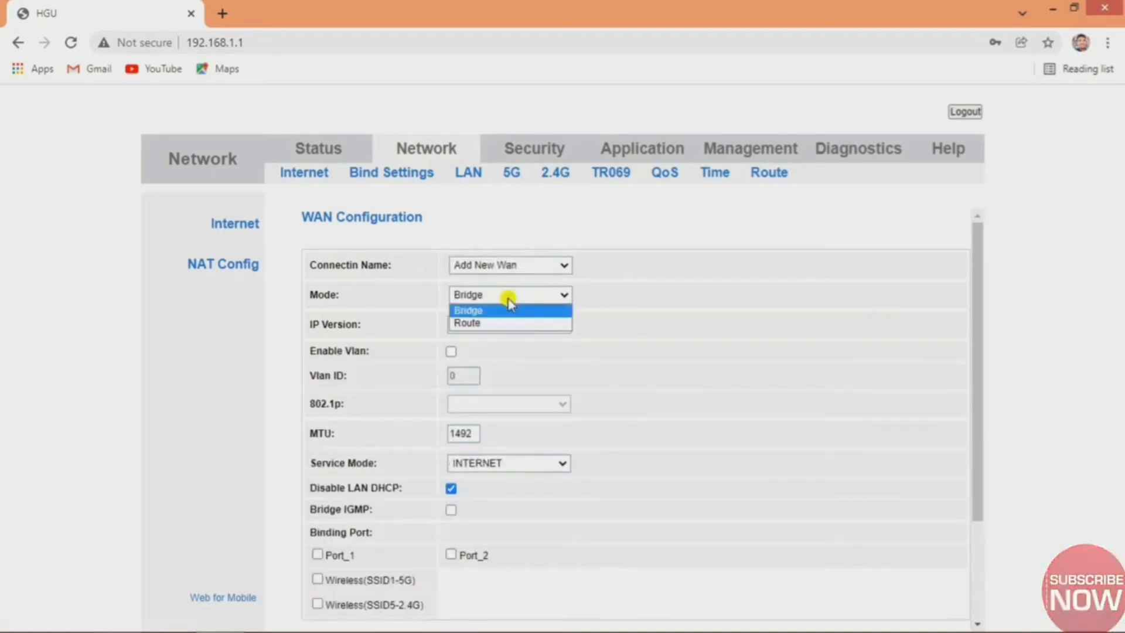
click(498, 320)
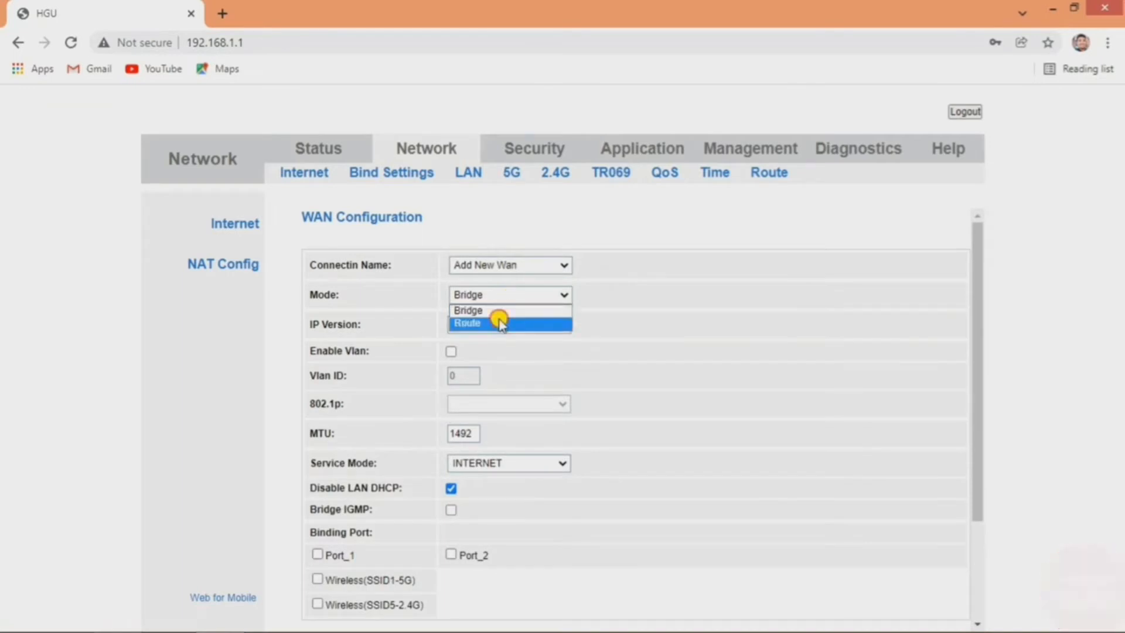
scroll(502, 301, down, 3)
scroll(502, 302, up, 3)
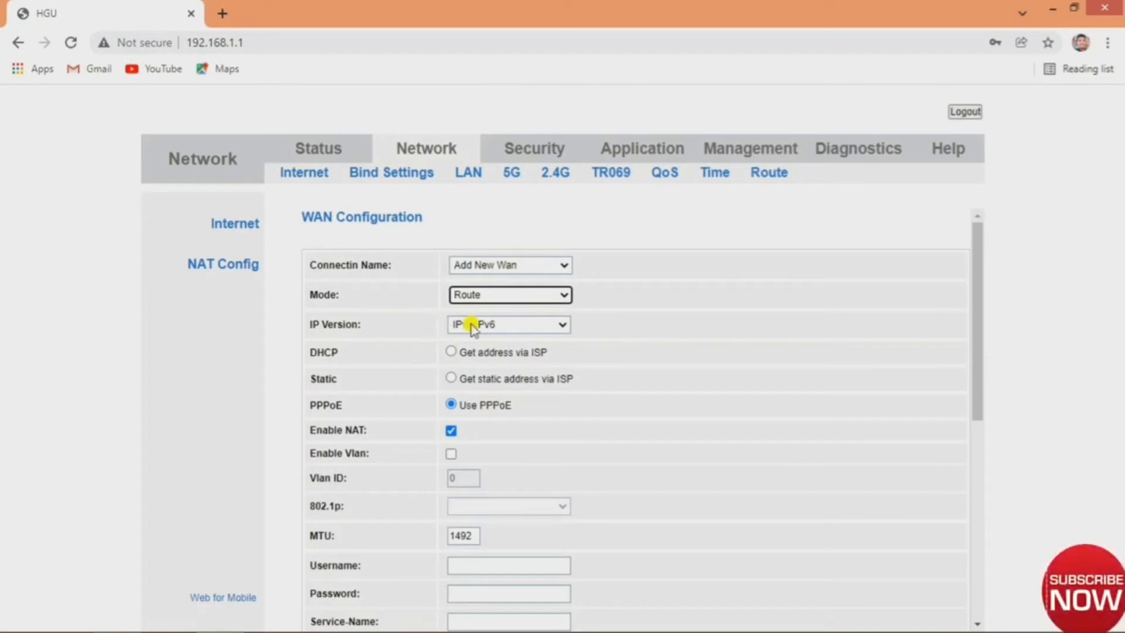
click(490, 326)
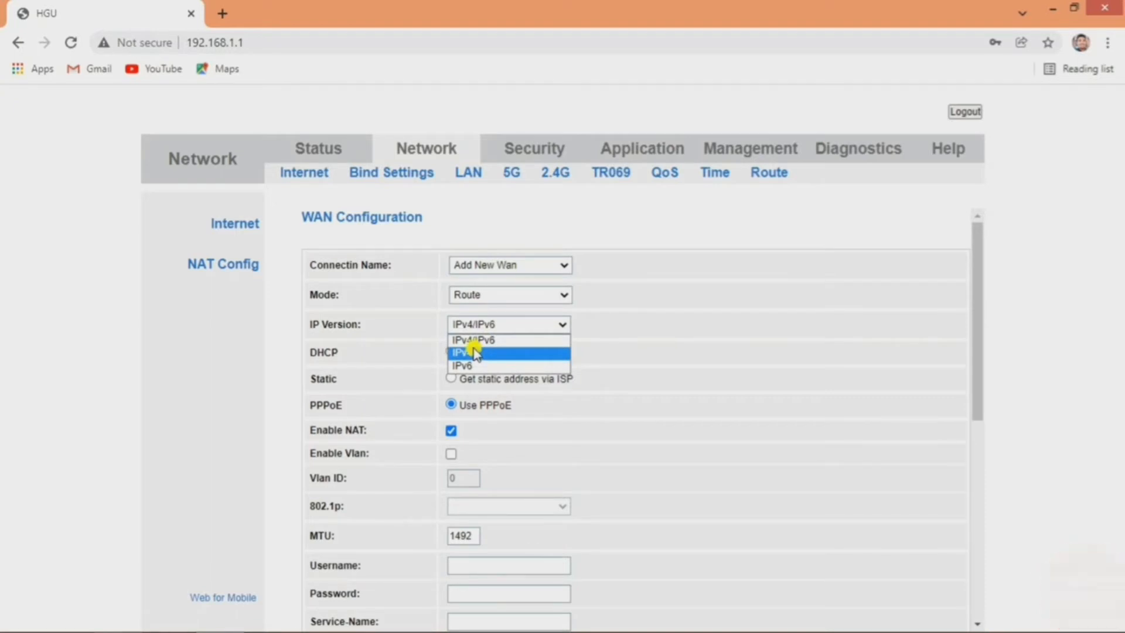
click(476, 352)
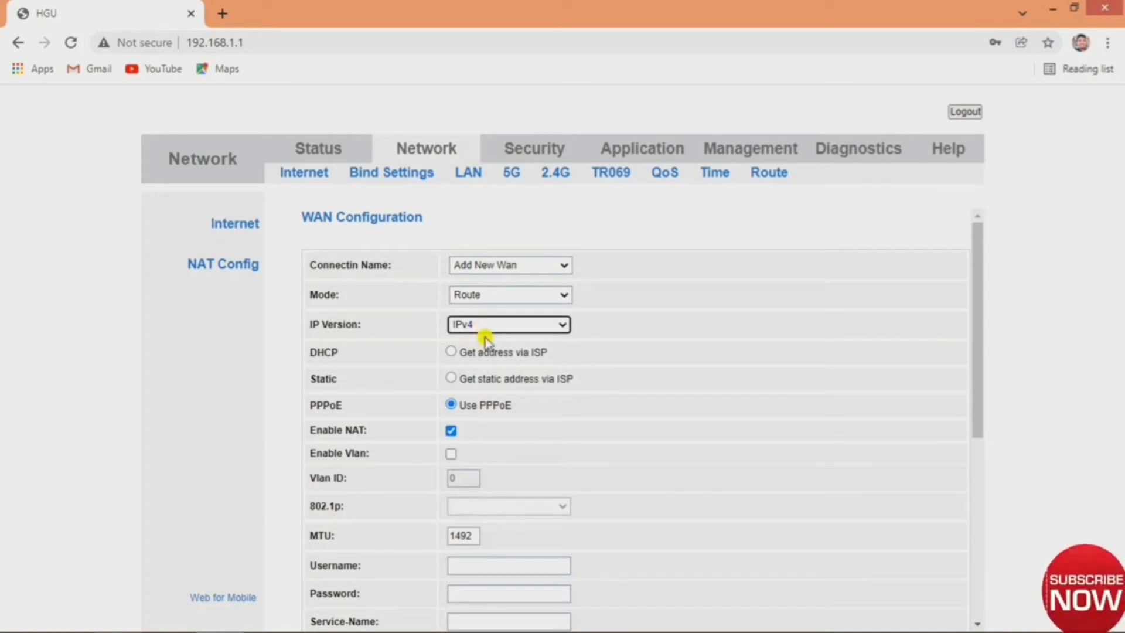
Select the PPPoE Username and Password fields of the new WAN connection.
scroll(479, 375, down, 2)
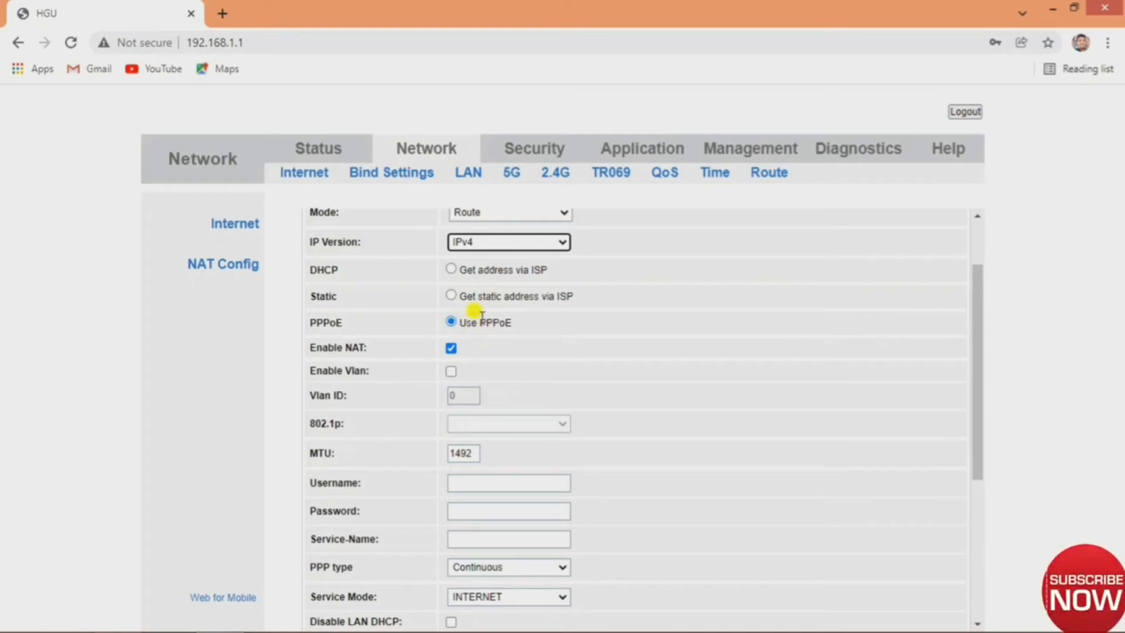
click(491, 479)
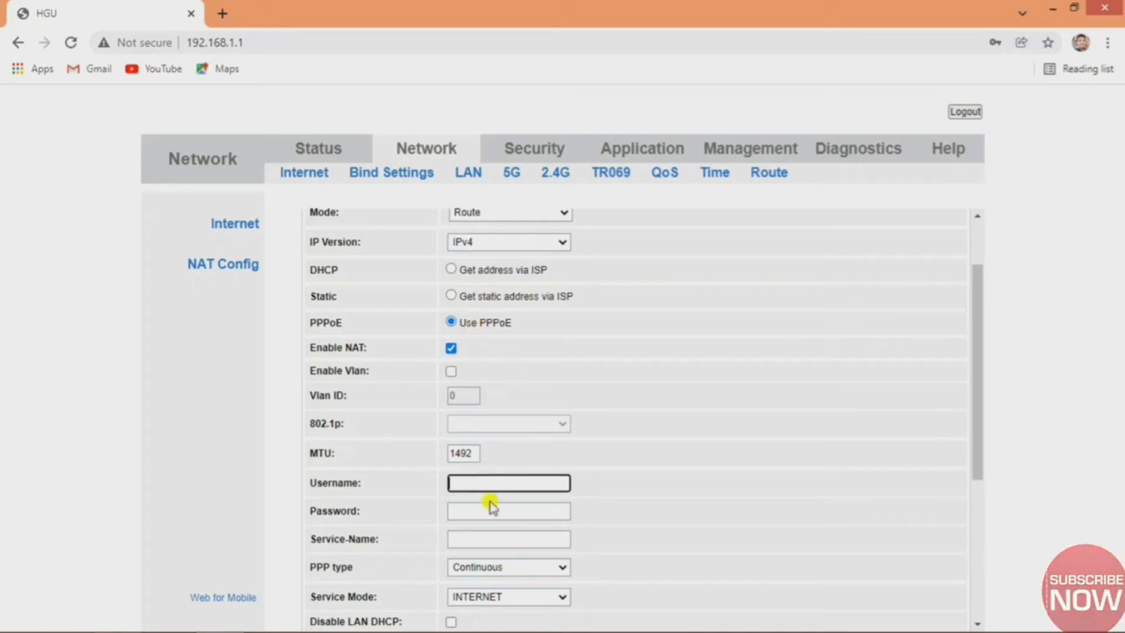
click(482, 508)
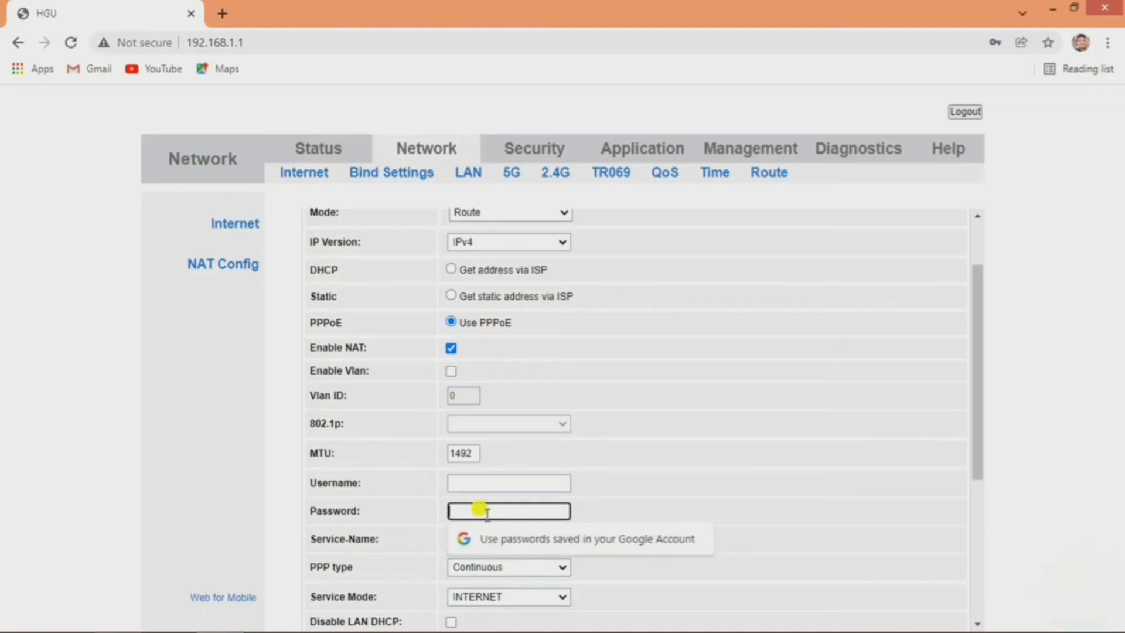
scroll(501, 448, up, 2)
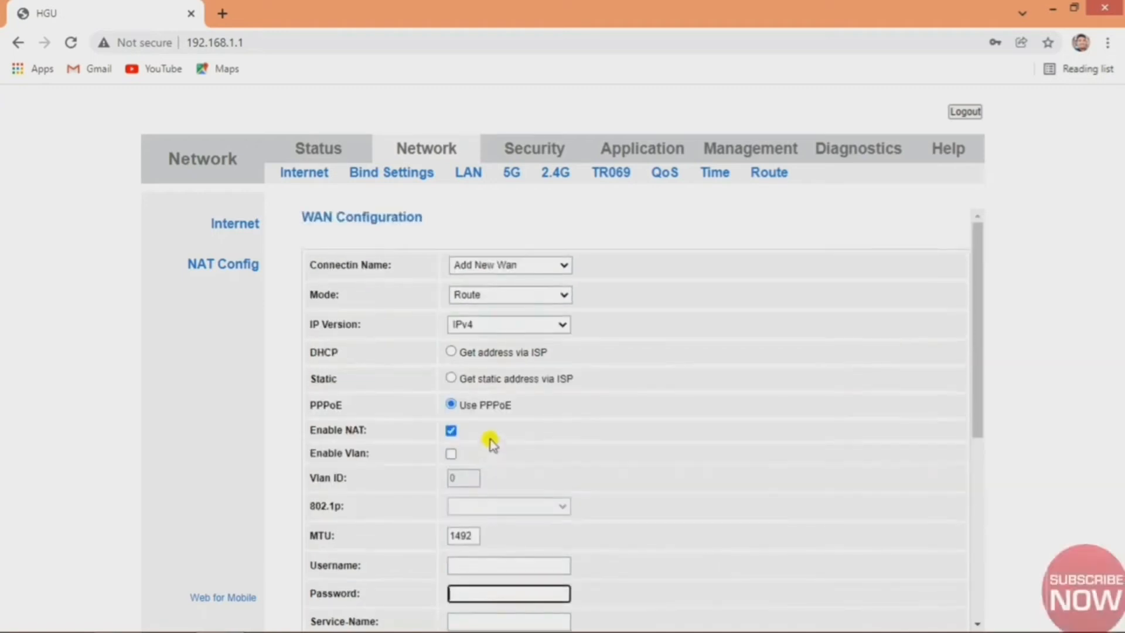
Switch the connection to static, with IP 192.168.1.25 and default gateway 192.168.1.1.
click(452, 380)
scroll(556, 352, down, 1)
scroll(555, 351, down, 2)
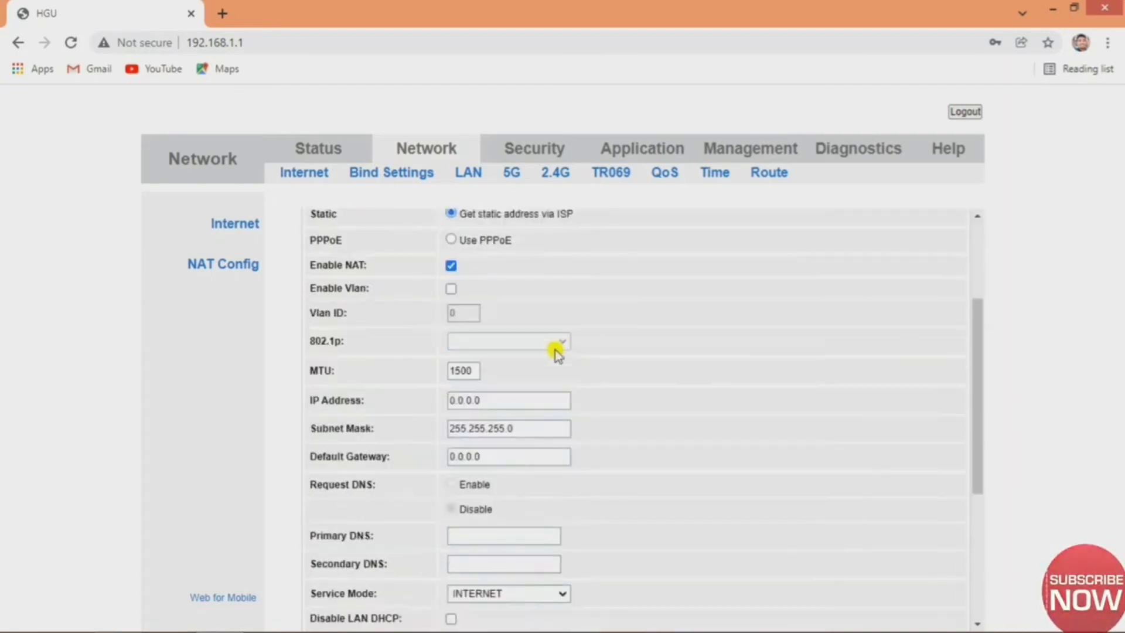
scroll(548, 353, up, 2)
scroll(527, 353, down, 1)
scroll(511, 352, down, 1)
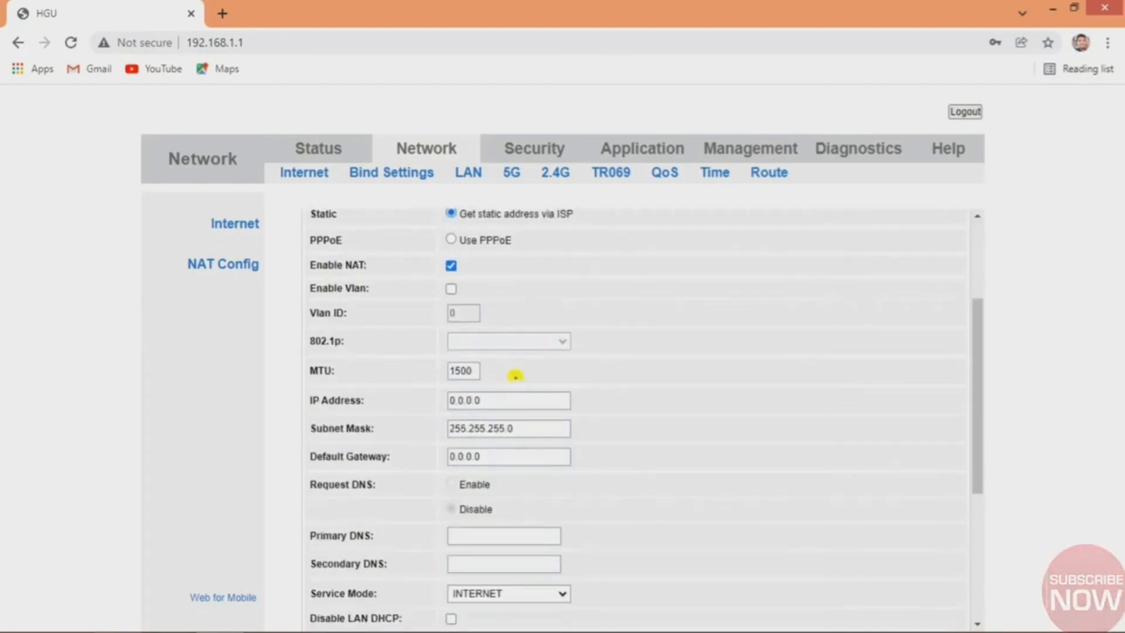
double_click(517, 394)
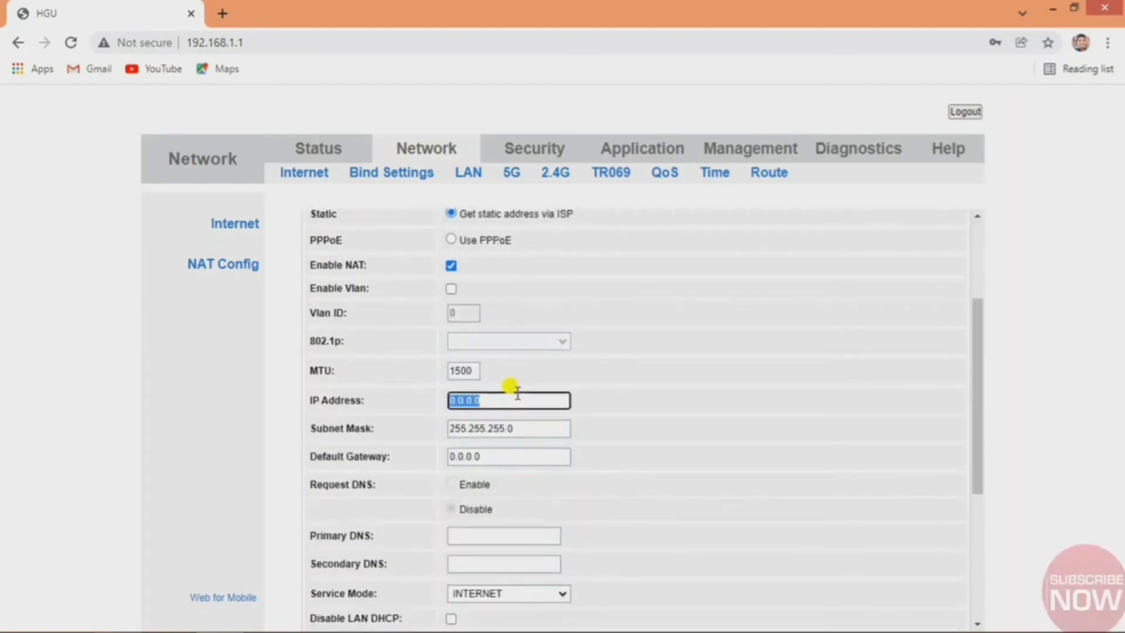
text(192.168.1.25)
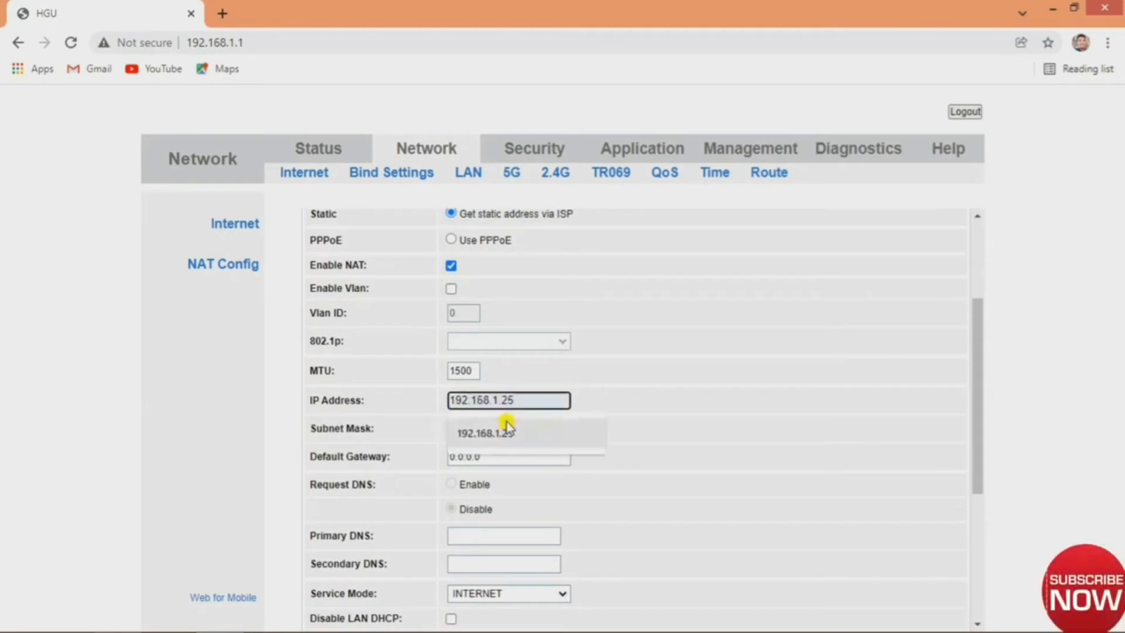
click(498, 432)
scroll(537, 390, down, 3)
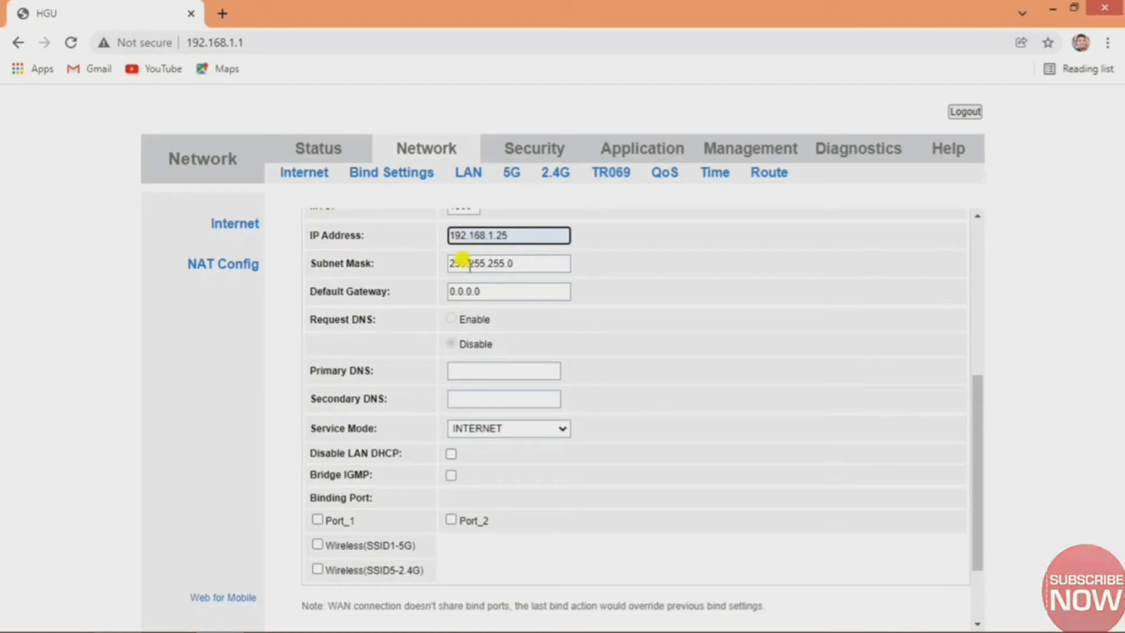
double_click(512, 297)
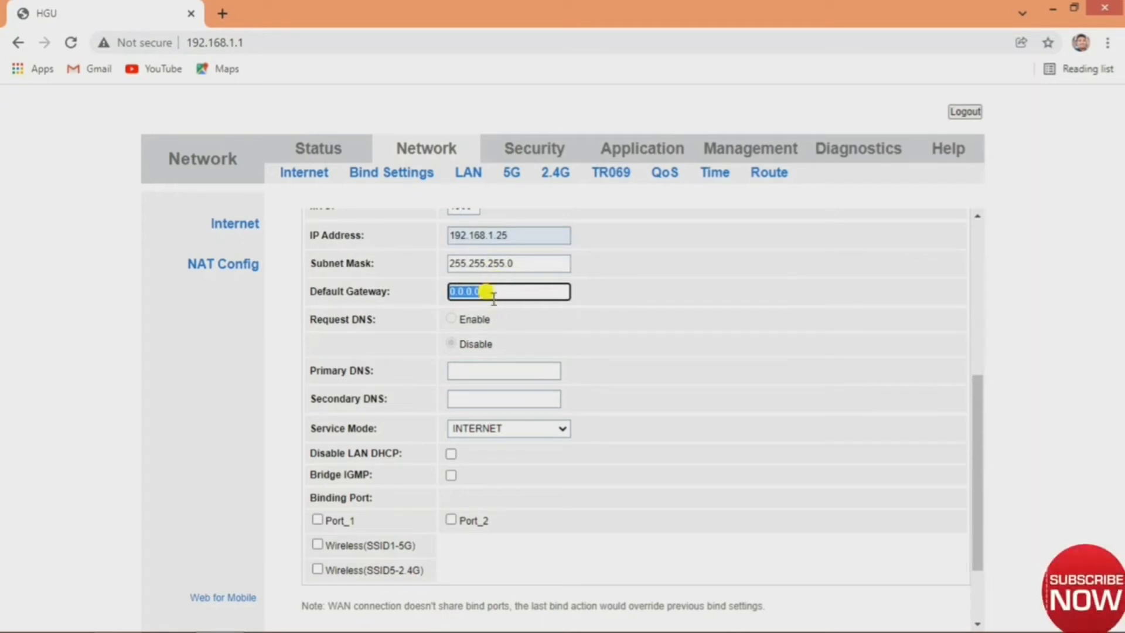
text(192.168.1.1)
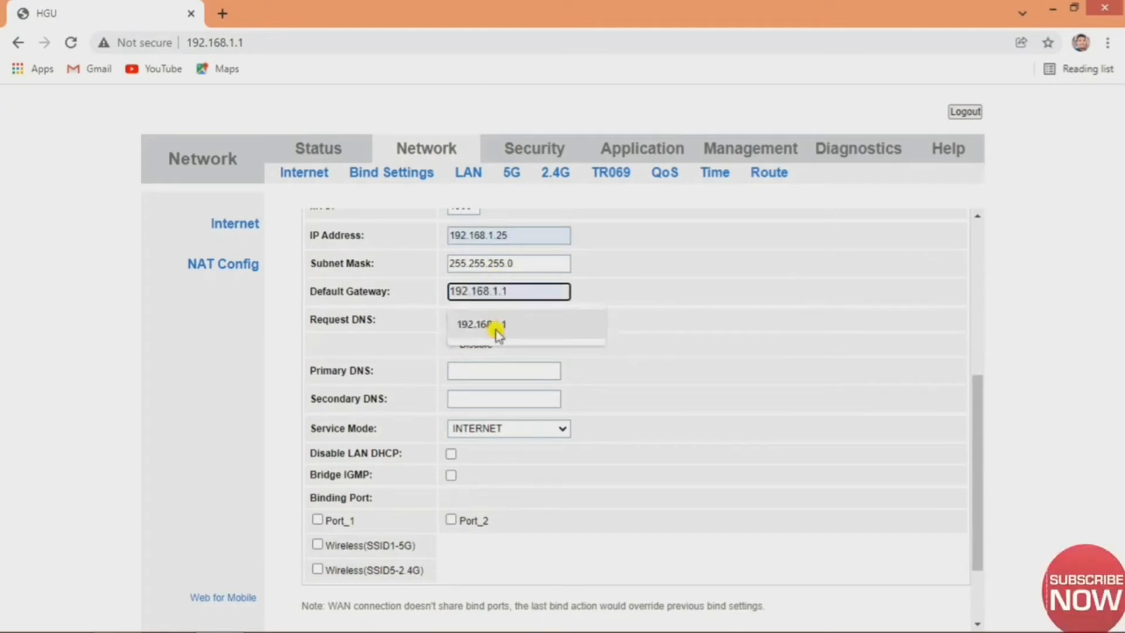
click(498, 326)
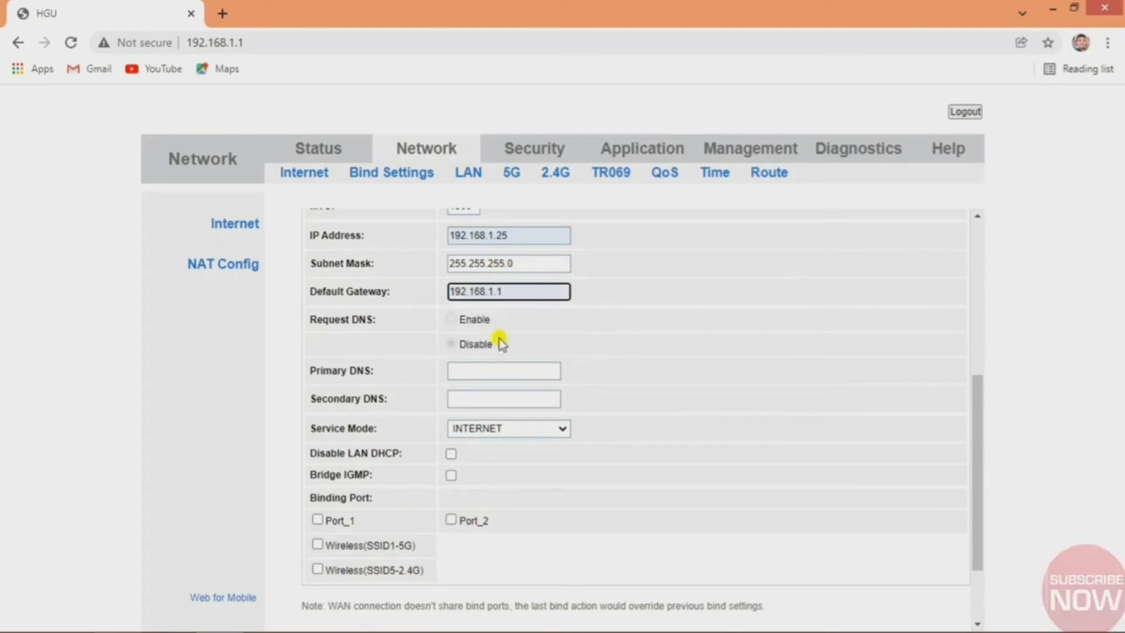
Set primary DNS to 8.8.8.8 and secondary DNS to 4.2.2.2.
click(457, 371)
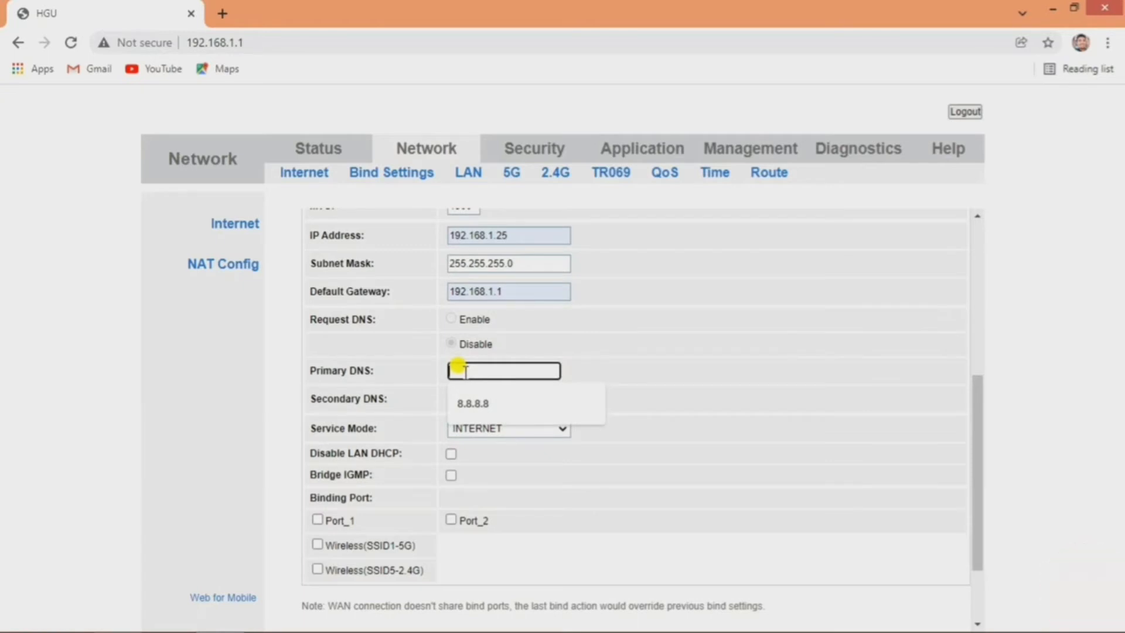
click(469, 402)
click(471, 399)
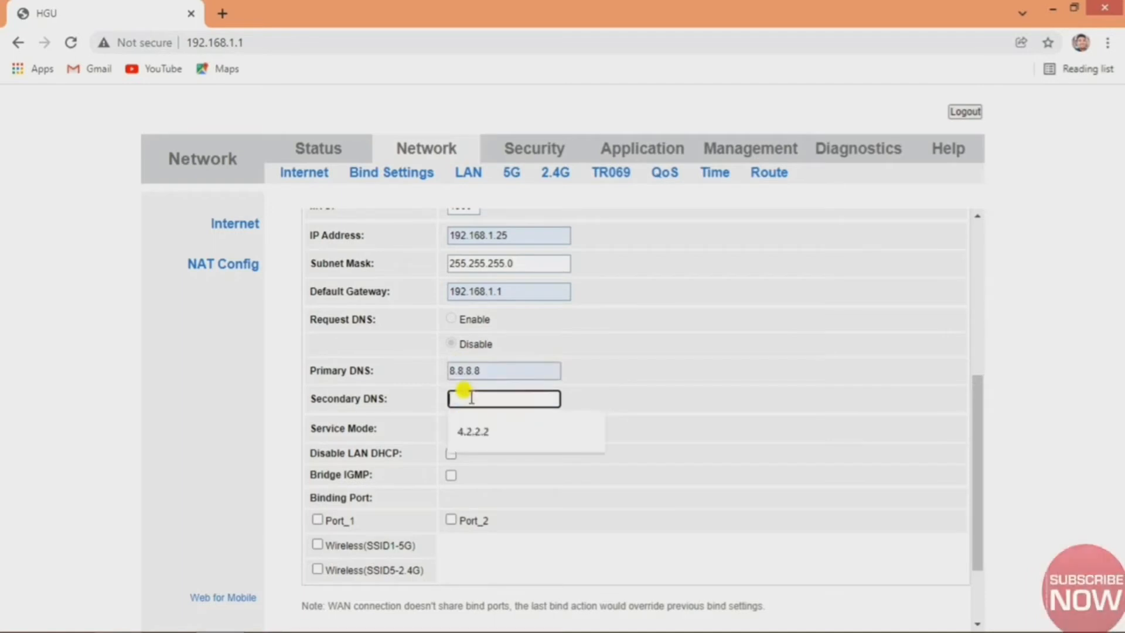
click(472, 430)
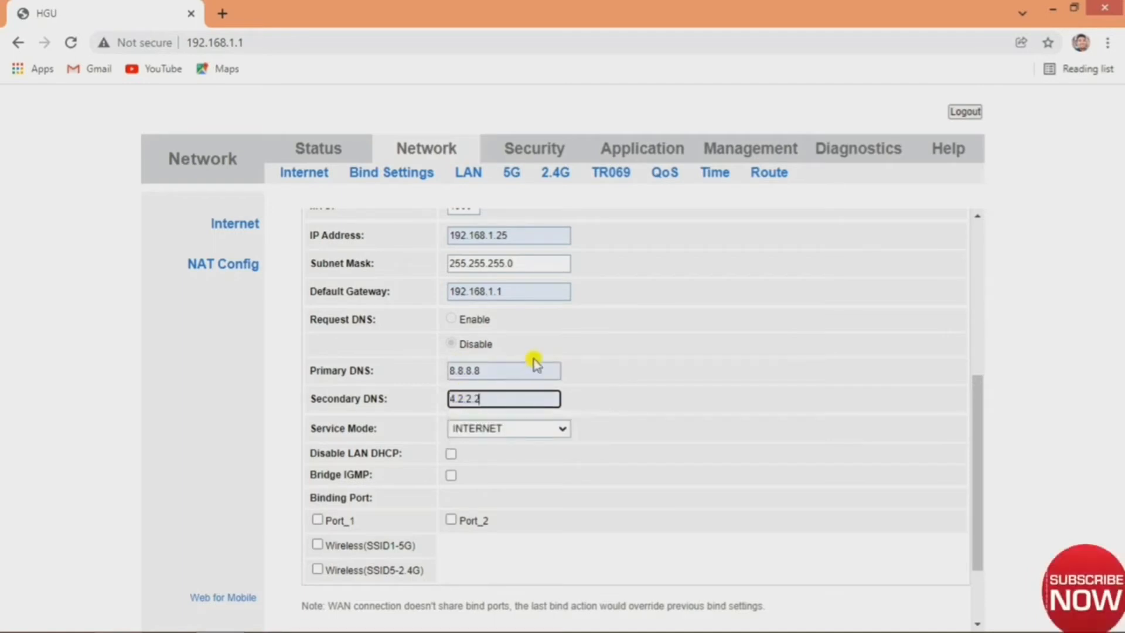
scroll(535, 363, down, 3)
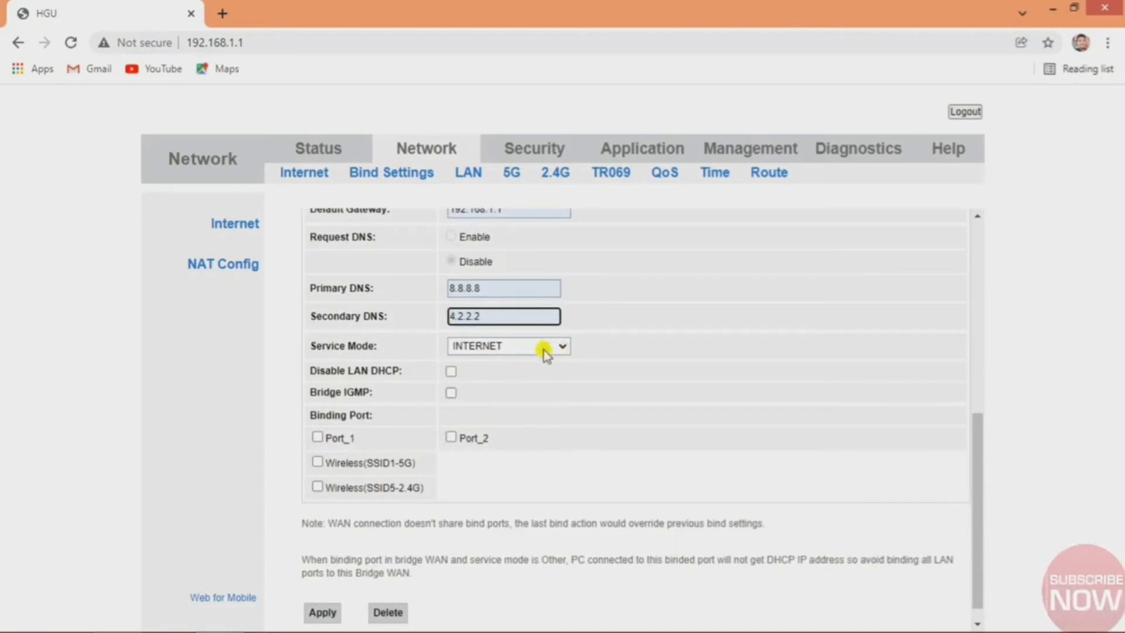
Keep INTERNET as the service mode and apply the new static WAN connection.
click(502, 351)
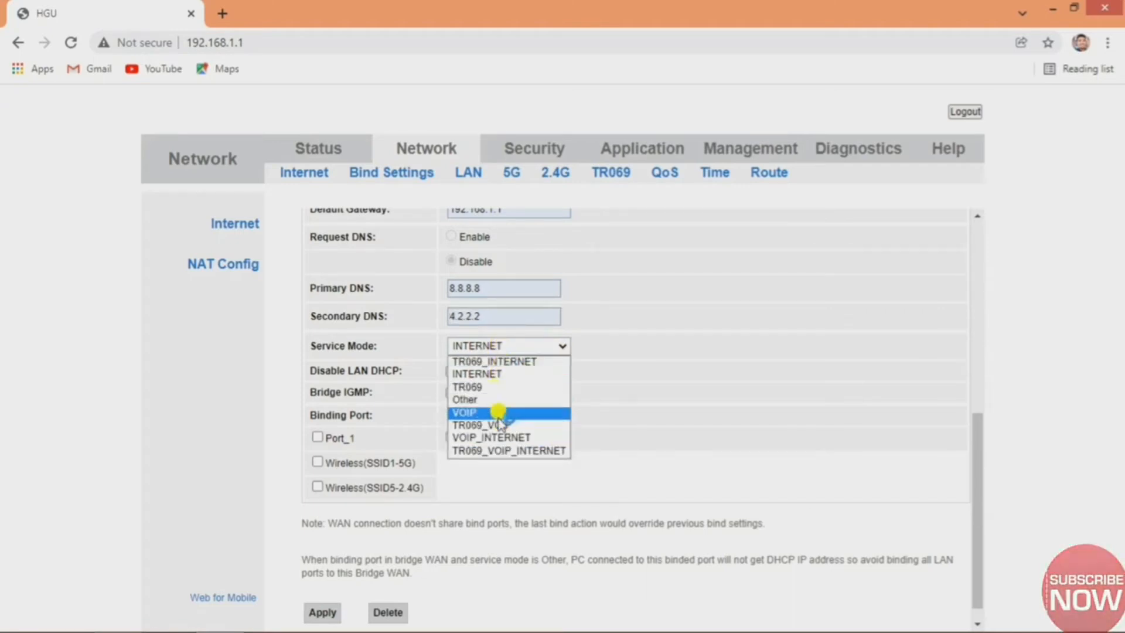
click(491, 373)
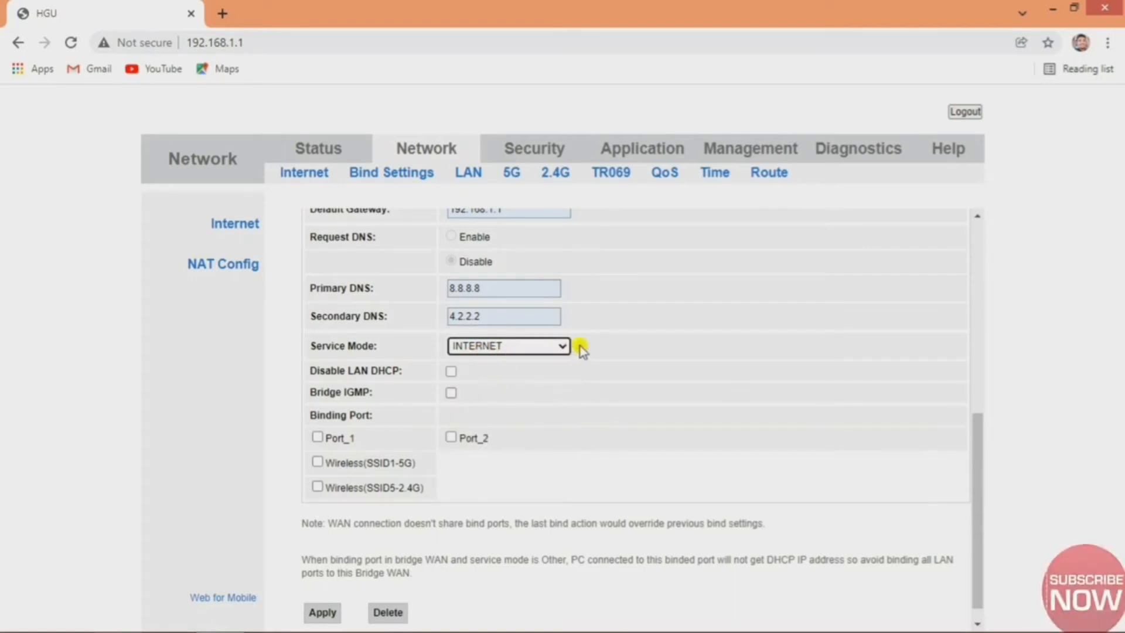
scroll(525, 467, down, 1)
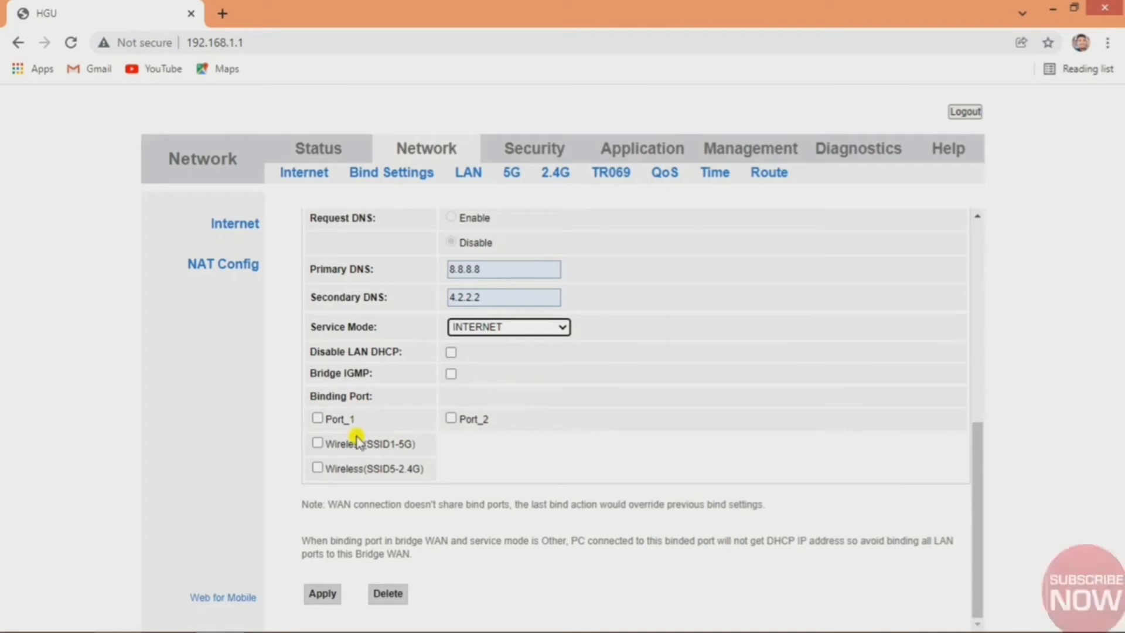
click(323, 594)
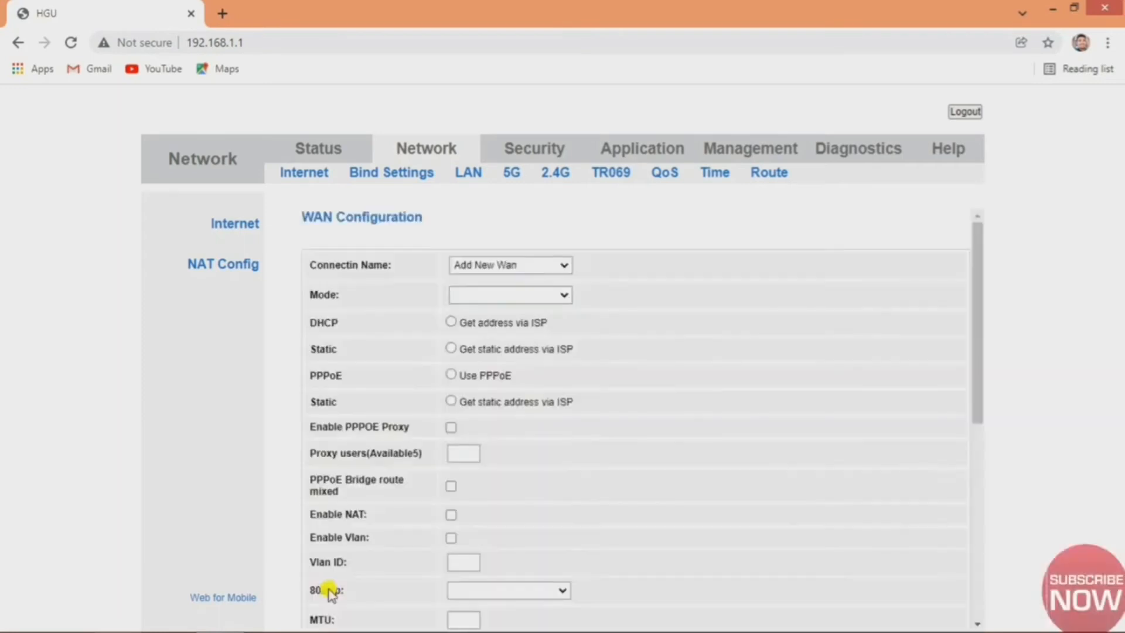
Choose 1_TR069_R_VID_46 in Connection Name to display its DHCP, Route-mode, VLAN 46 settings.
click(495, 263)
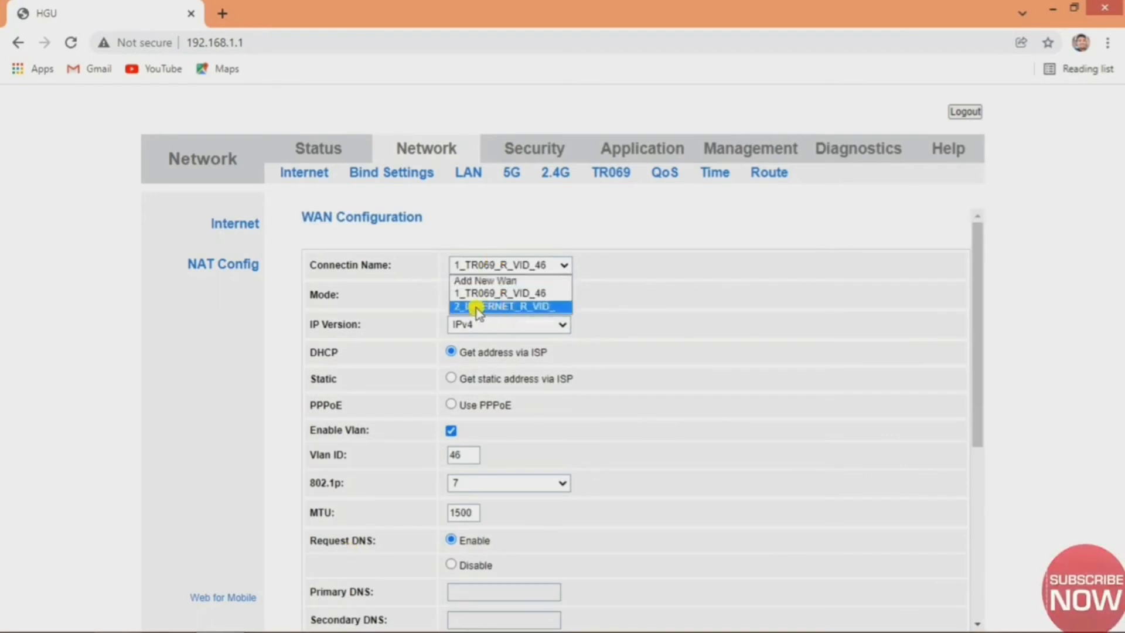
click(624, 273)
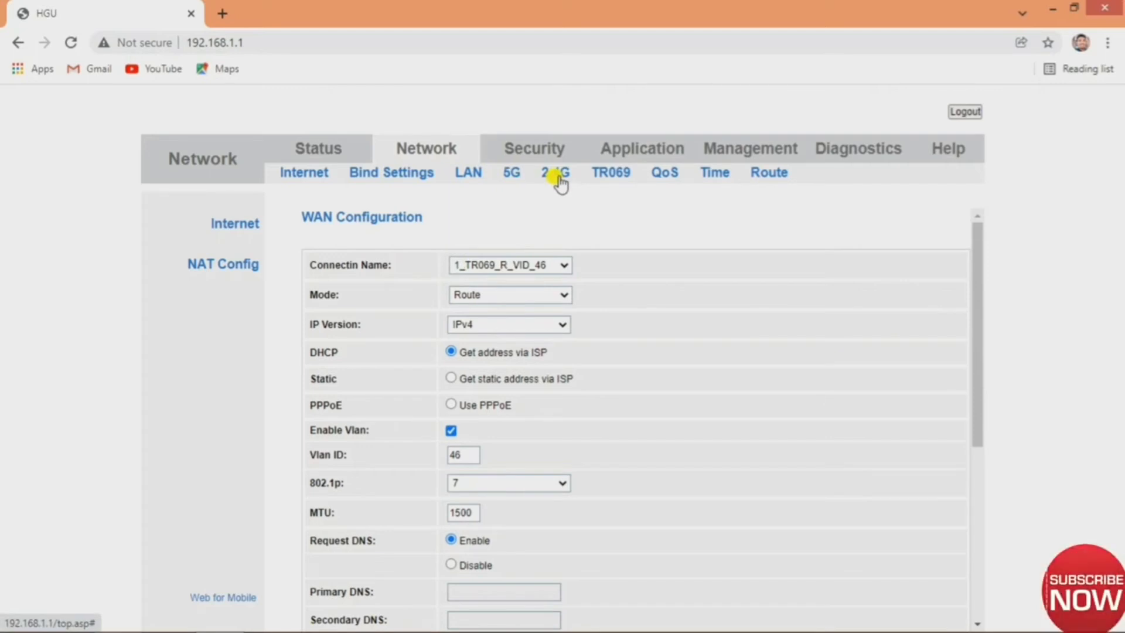
On the 5G WLAN Basic page, change the SSID from FTTH-5G to MTU-5G and apply it.
click(514, 176)
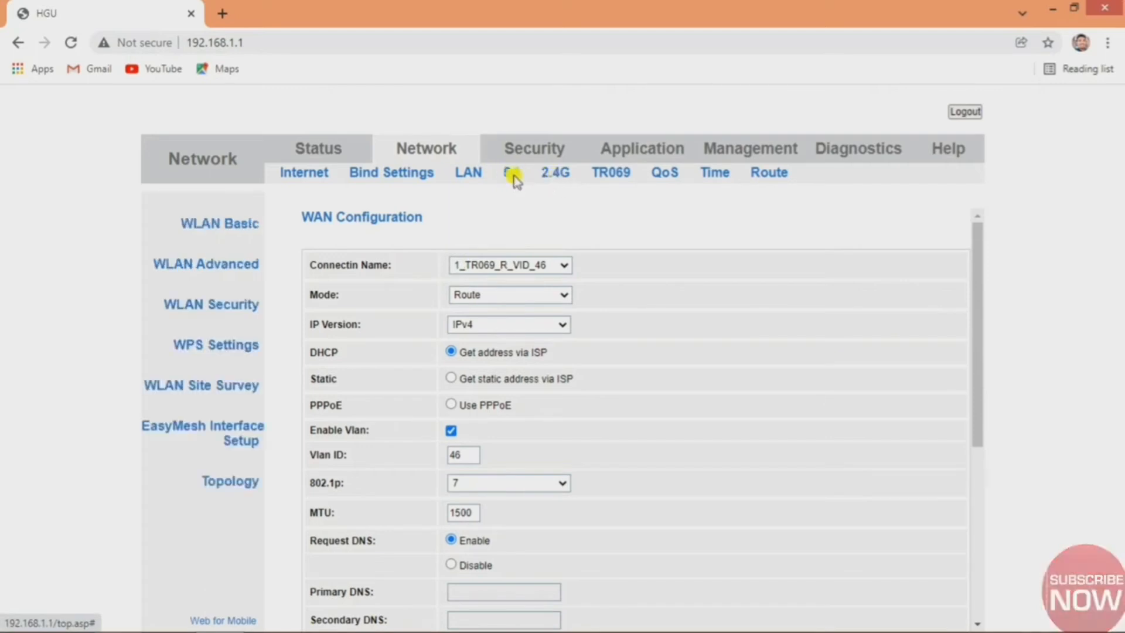
scroll(535, 297, down, 2)
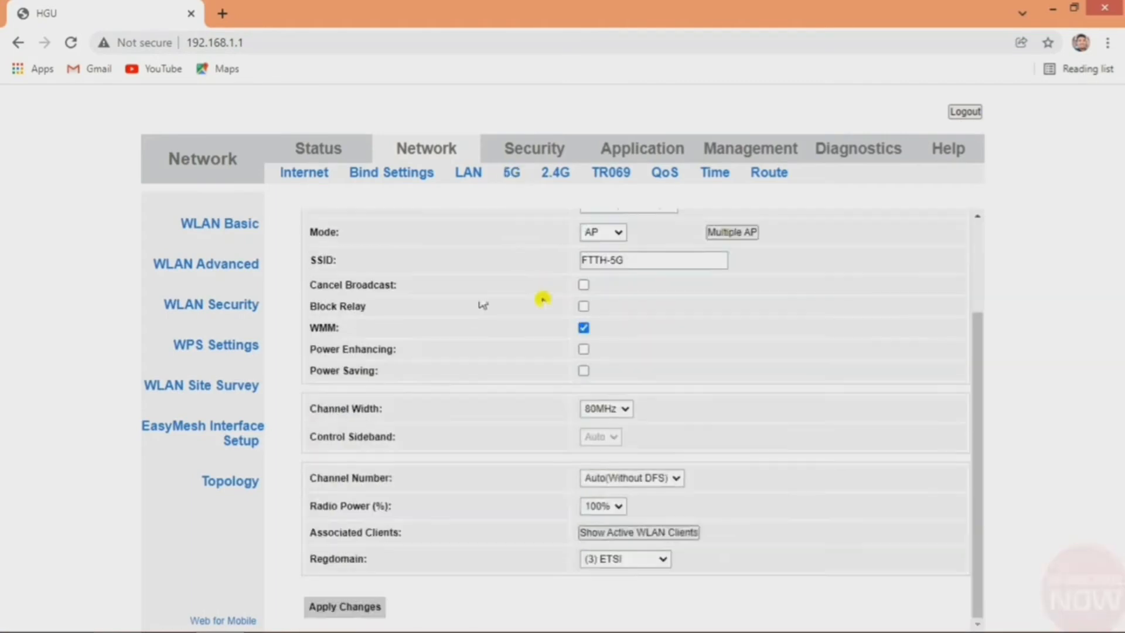
drag(606, 260, 545, 265)
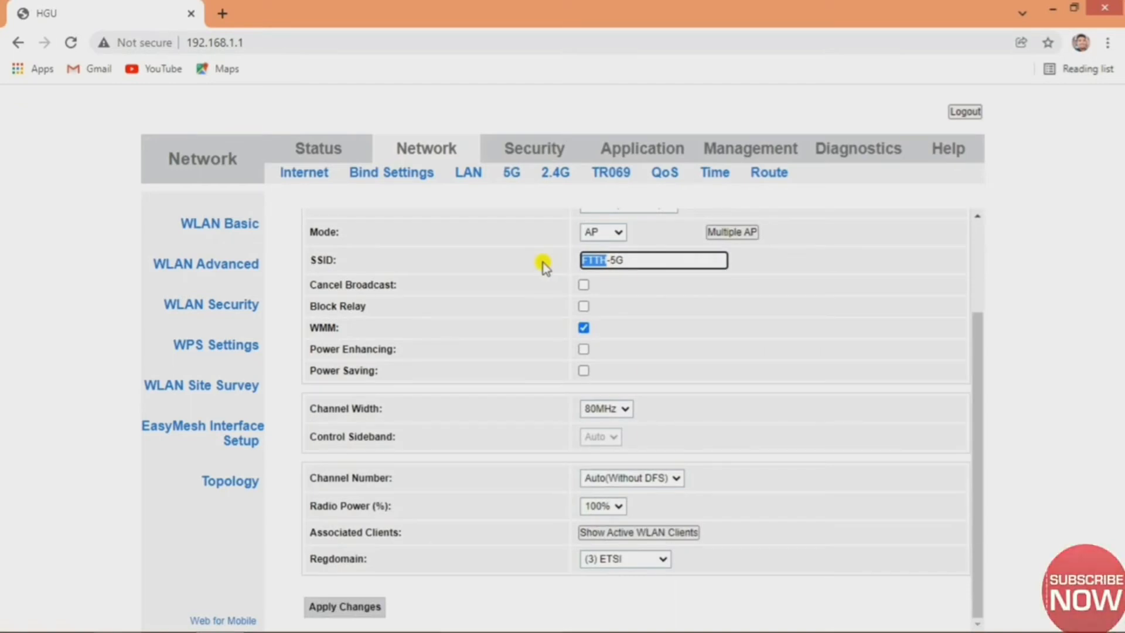
text(MTU)
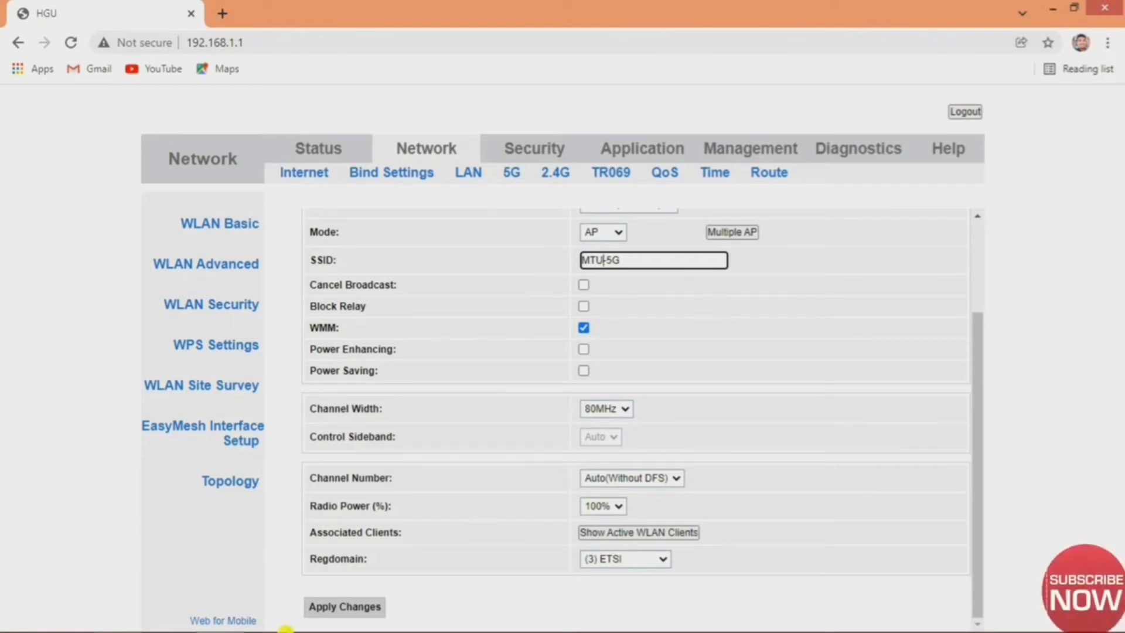
click(361, 608)
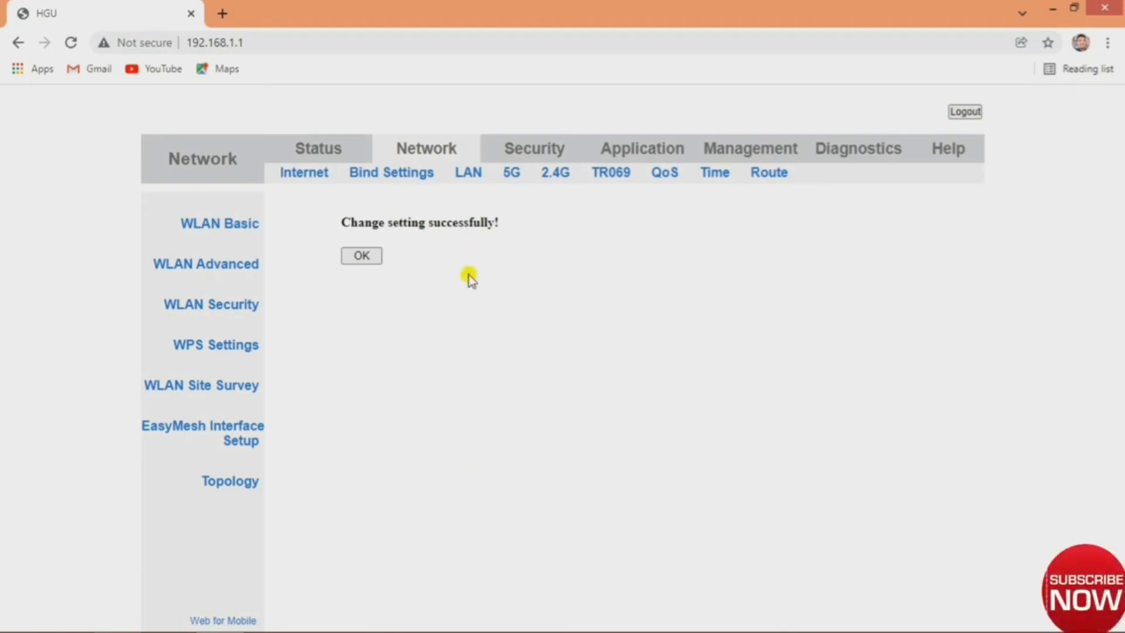
click(374, 255)
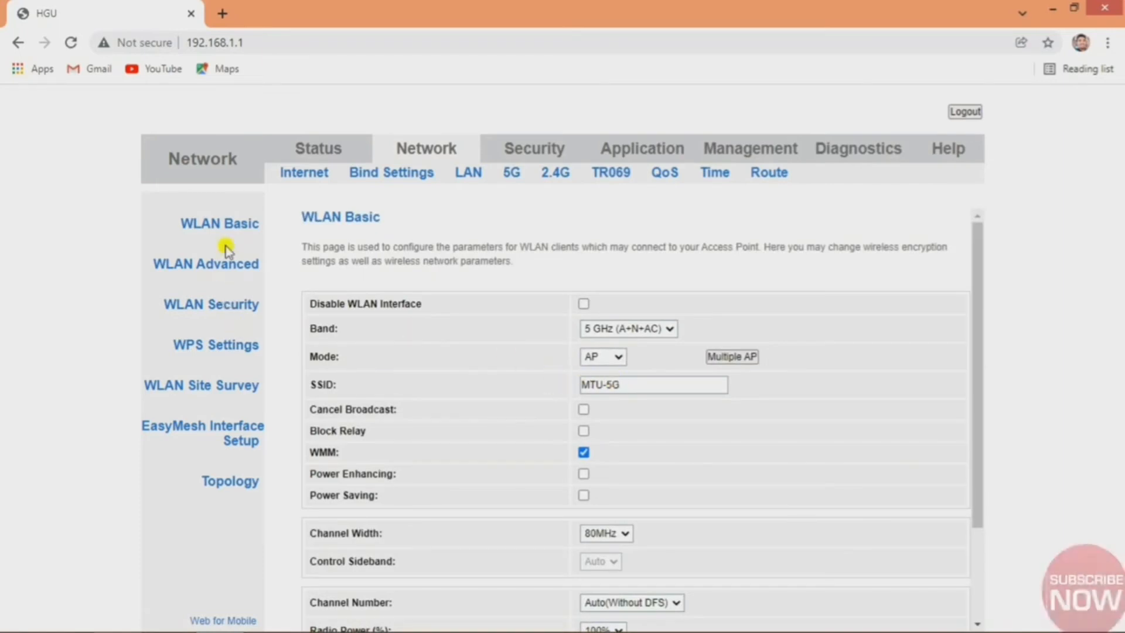
Replace the MTU-5G pre-shared key with the new passphrase, apply it, and reveal the key to verify.
click(226, 306)
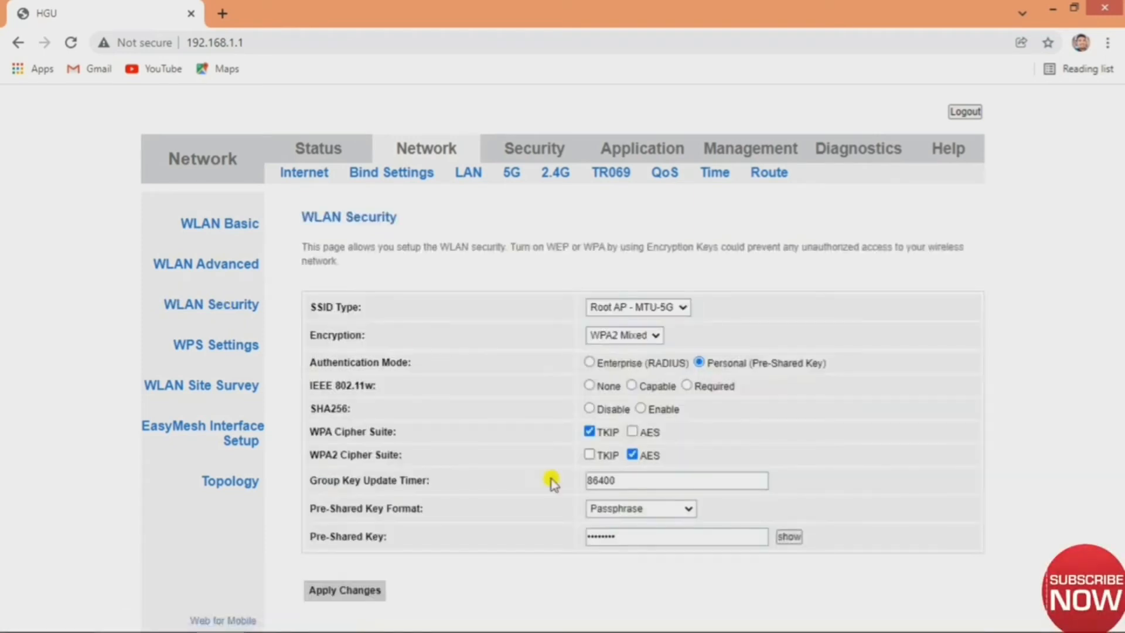
click(789, 536)
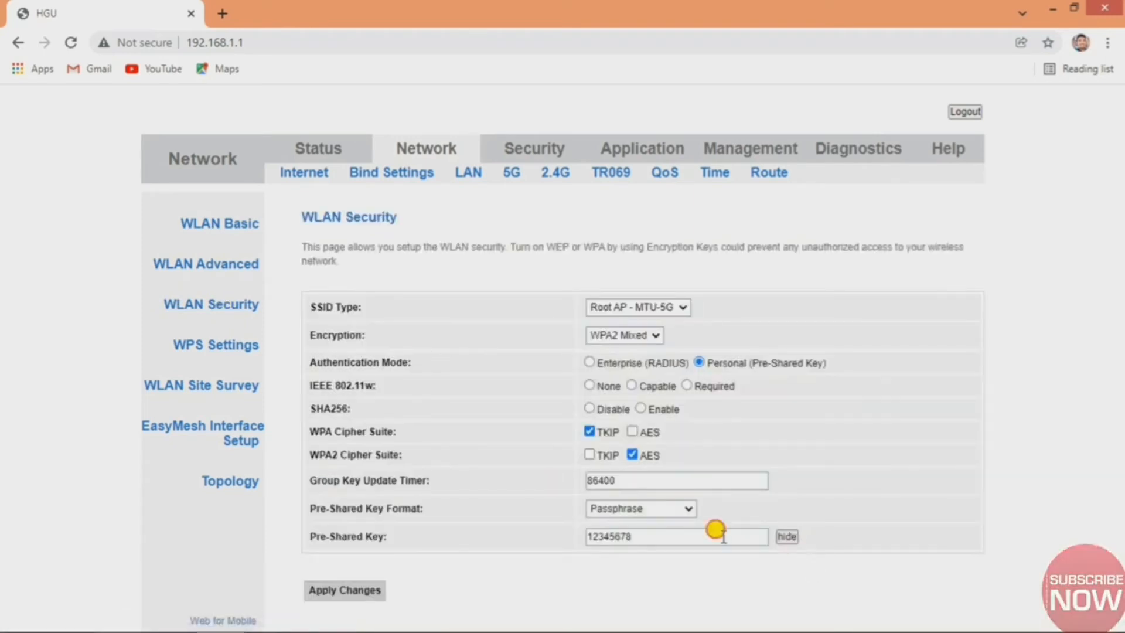
click(725, 536)
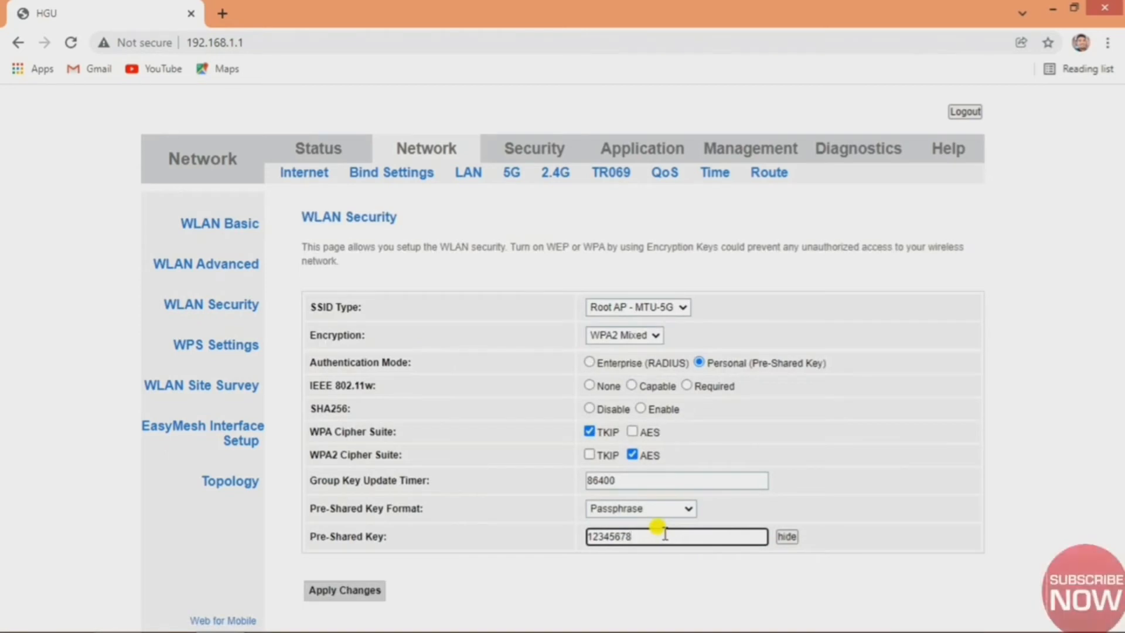
text(QWERTYUIOP)
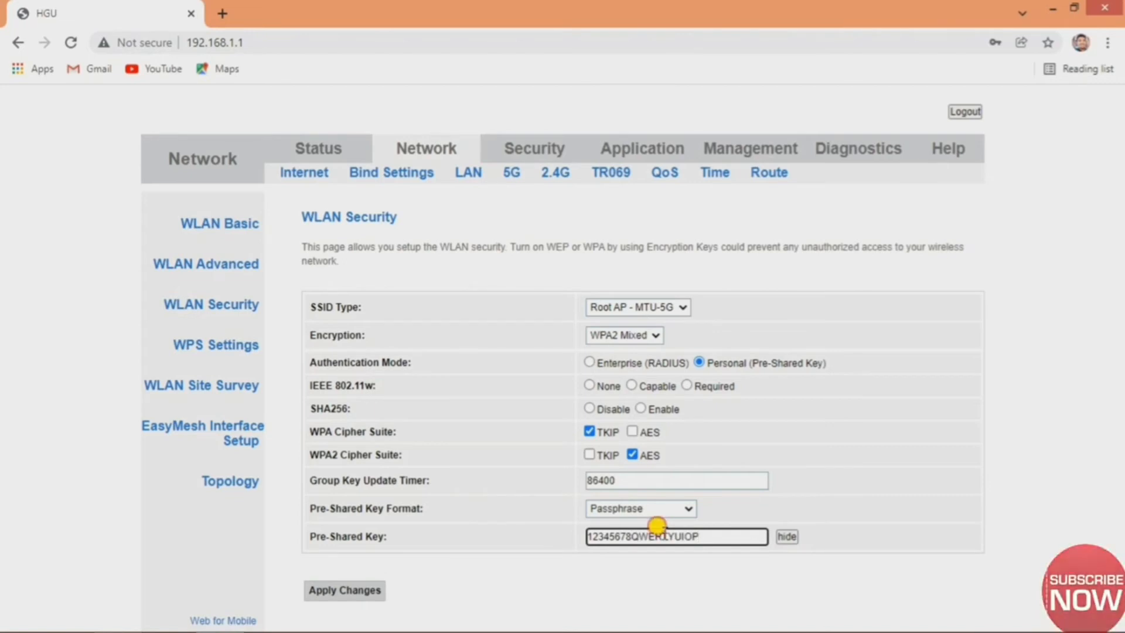
double_click(664, 534)
text(QWERTYUIOP)
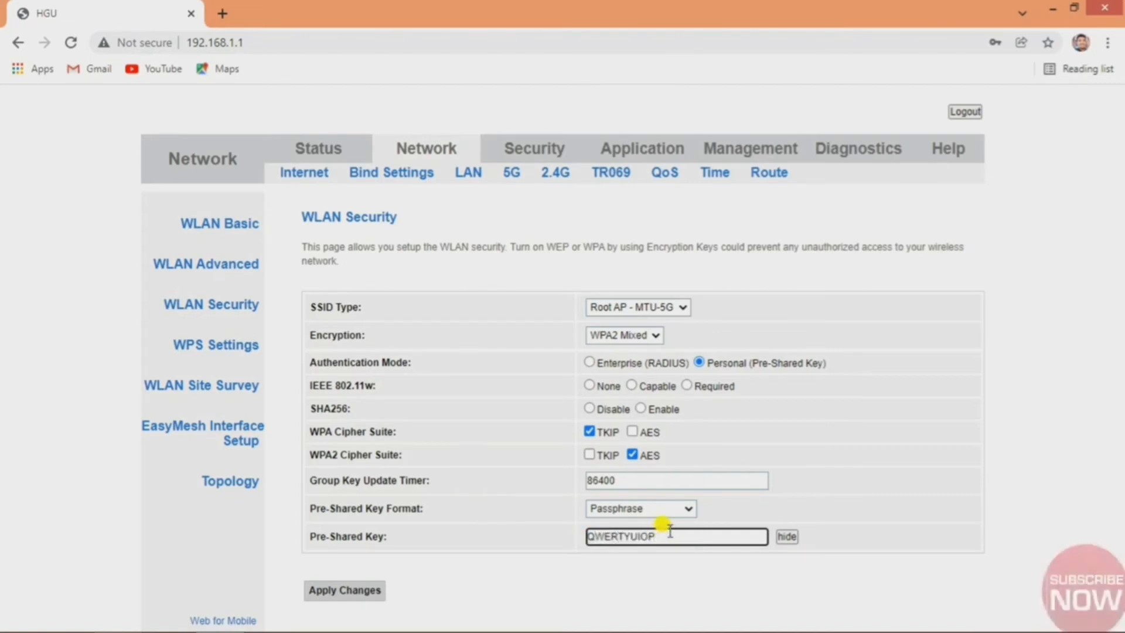
click(342, 593)
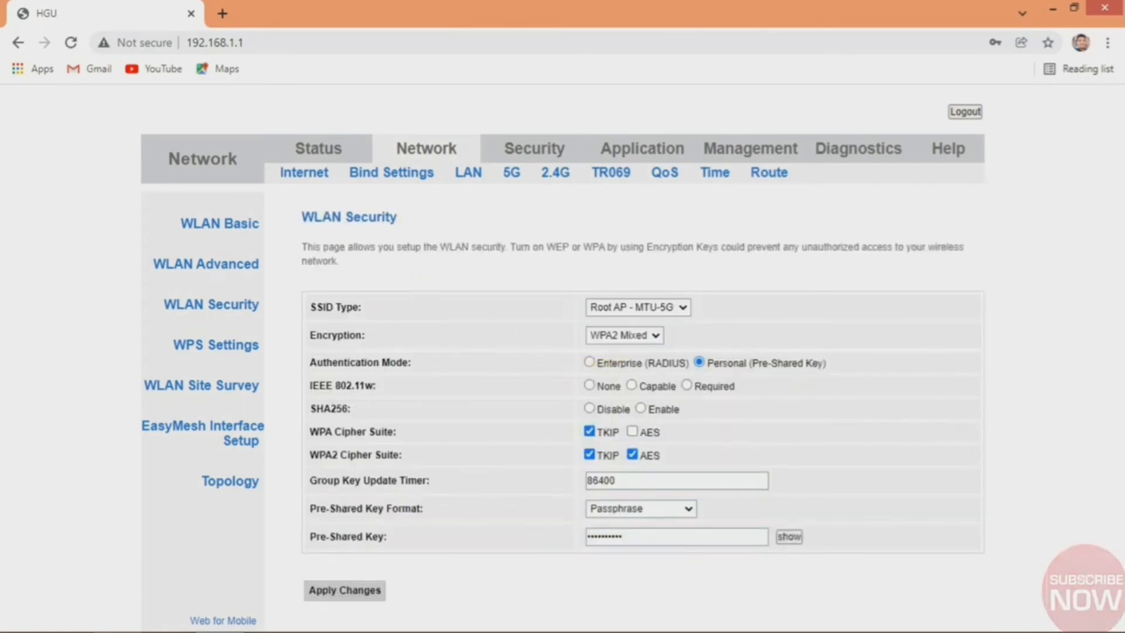
click(788, 537)
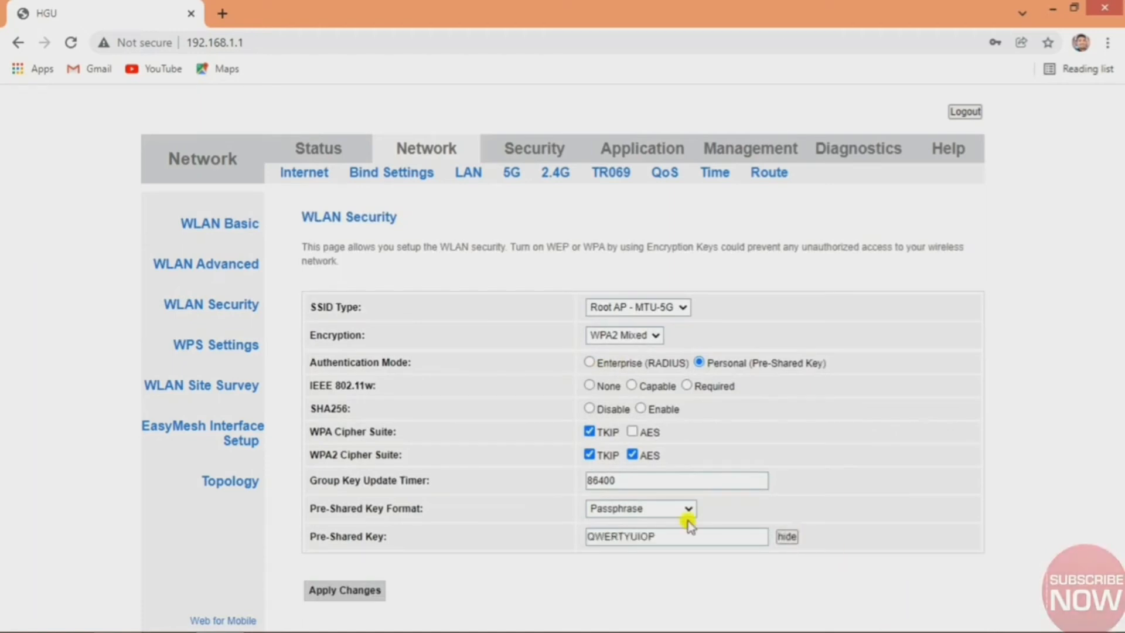
On the 2.4G WLAN Basic page, change the SSID from FTTH to MTU and apply it.
click(549, 176)
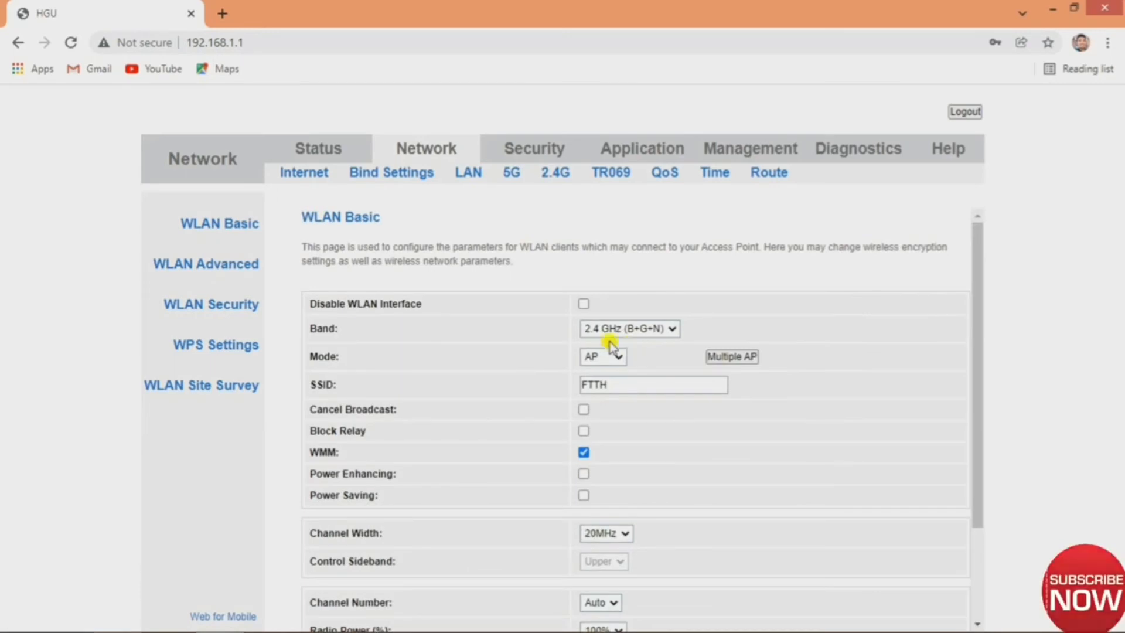
double_click(609, 383)
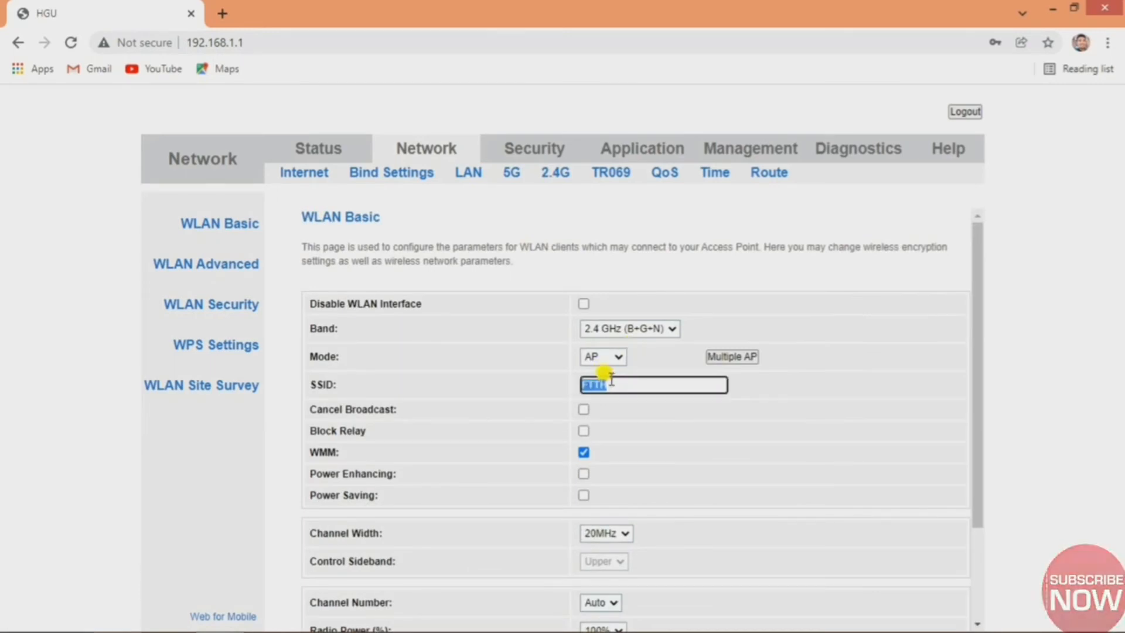
text(MTU)
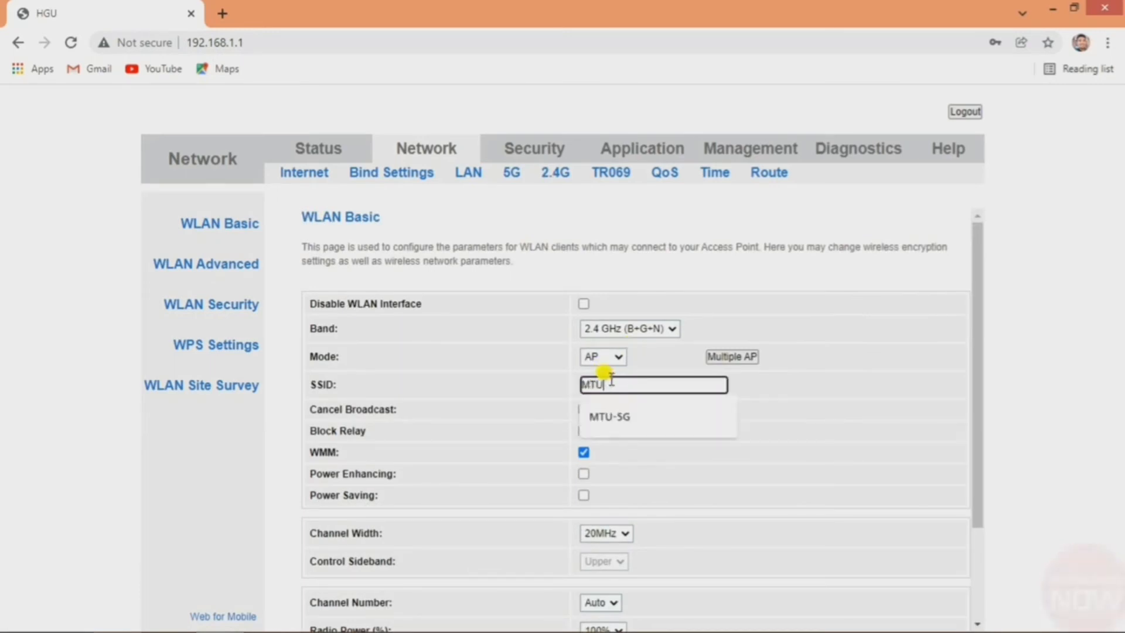
click(558, 368)
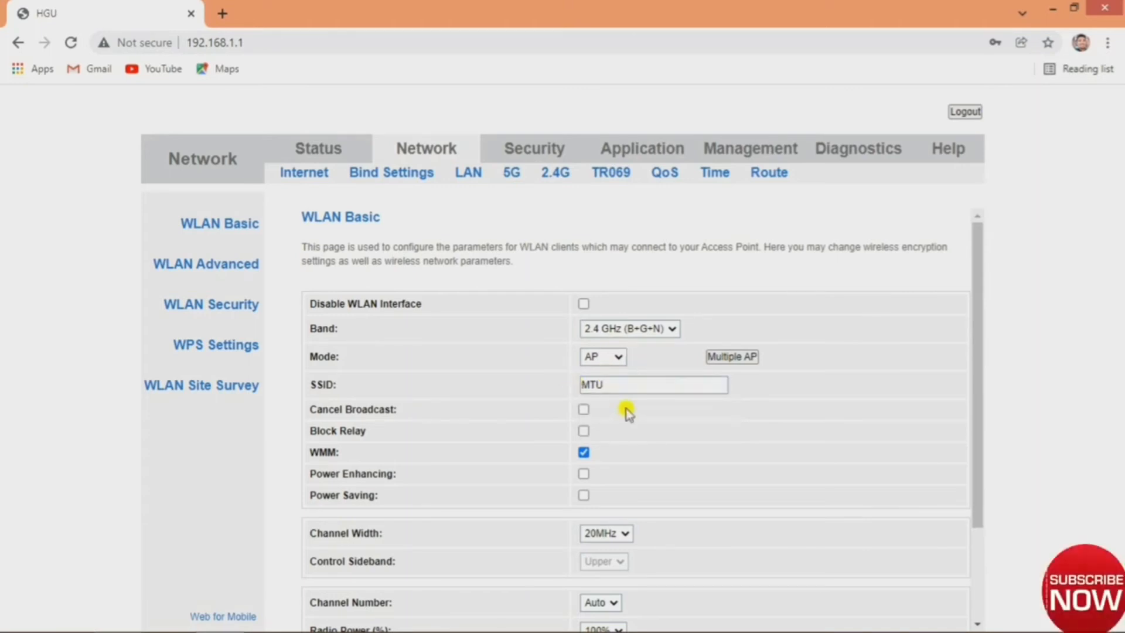
scroll(624, 417, down, 3)
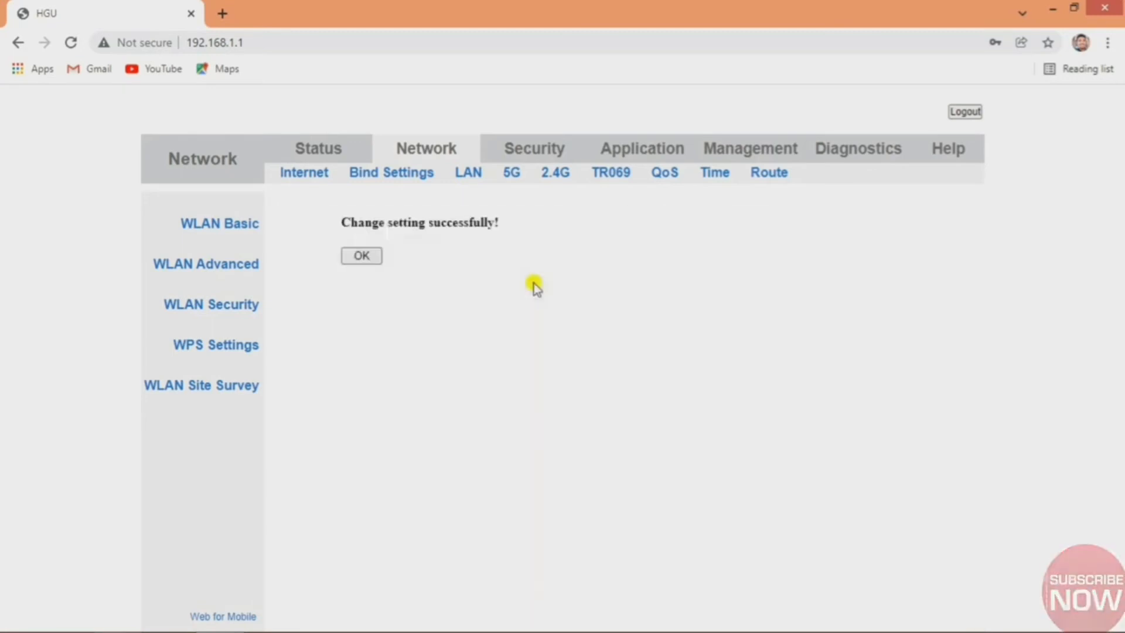
click(362, 255)
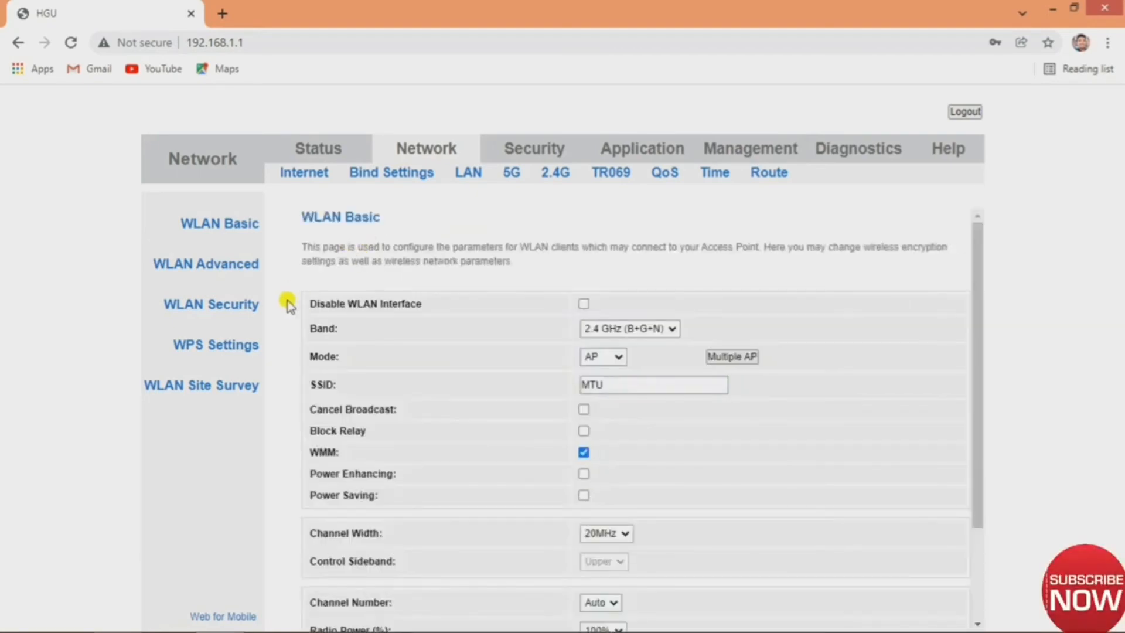
Replace the 2.4 GHz MTU network's pre-shared key with the new passphrase and apply it.
click(199, 303)
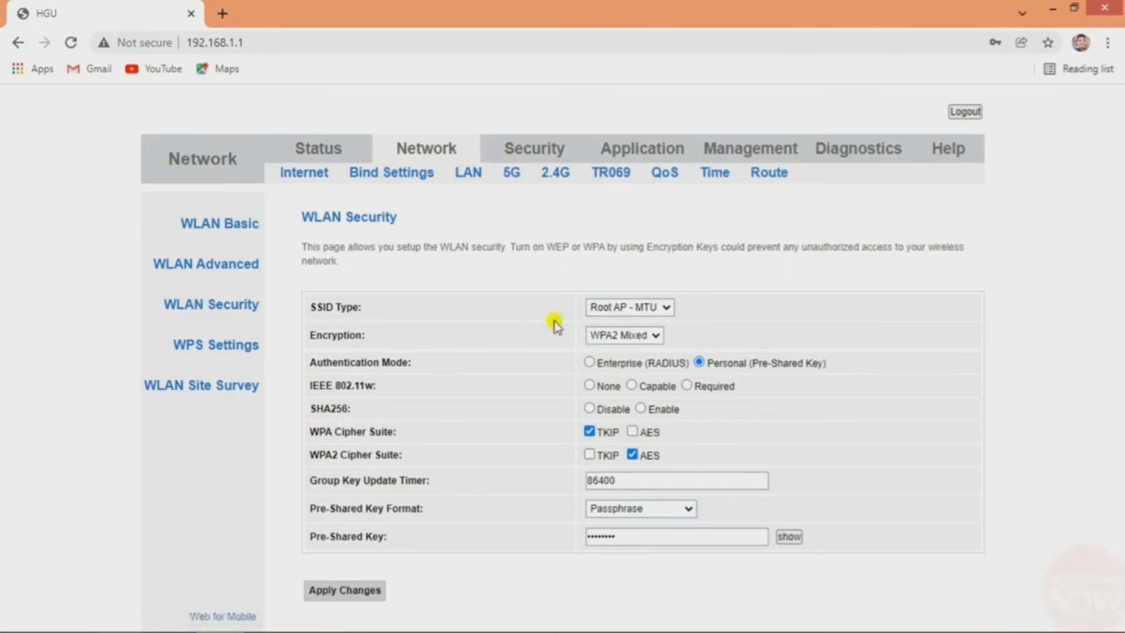
click(788, 537)
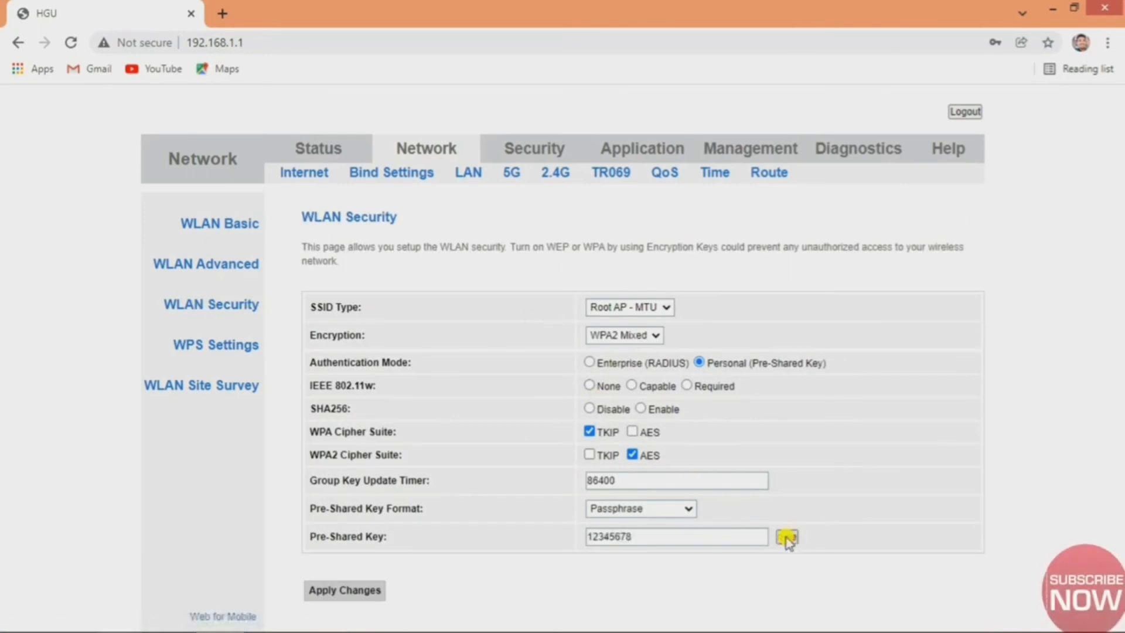
click(743, 536)
double_click(741, 535)
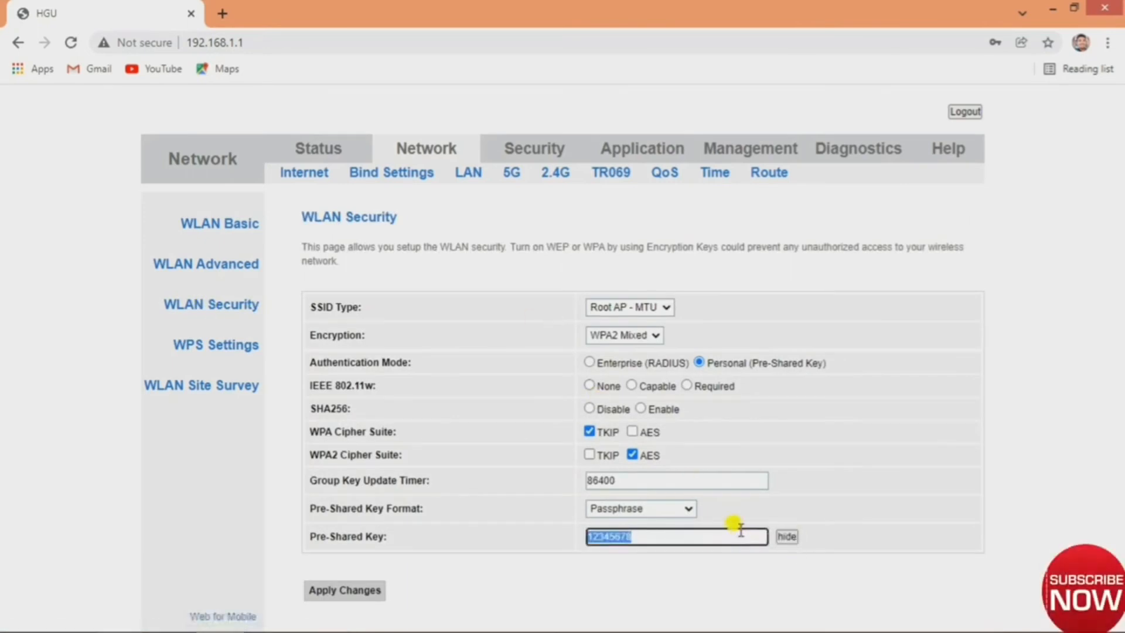
text(QWERTYUIOP)
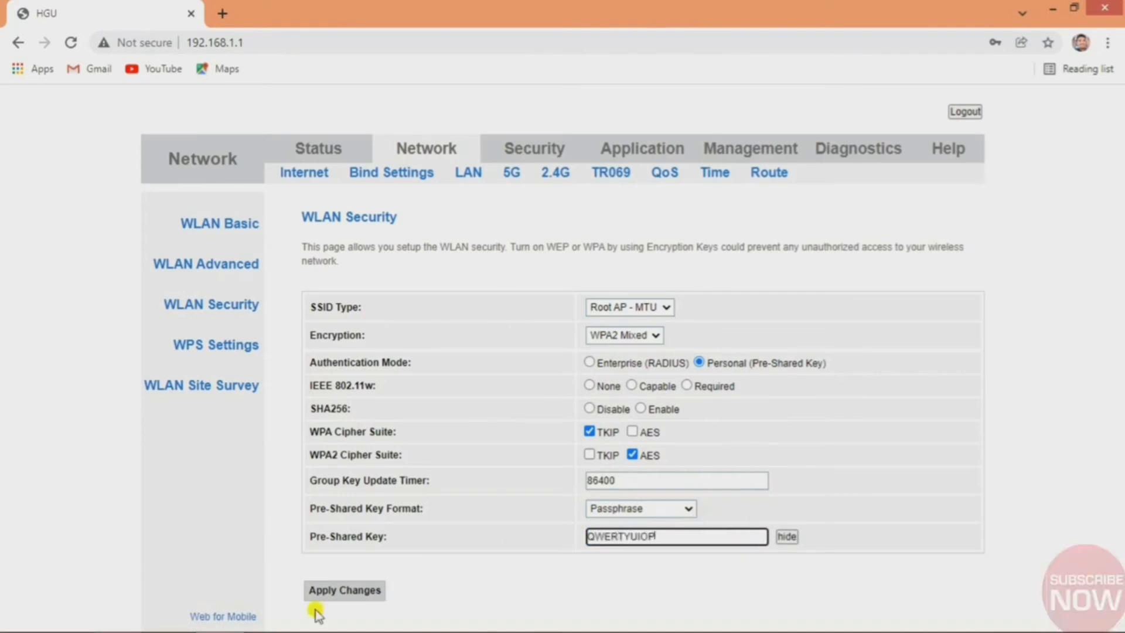
click(337, 593)
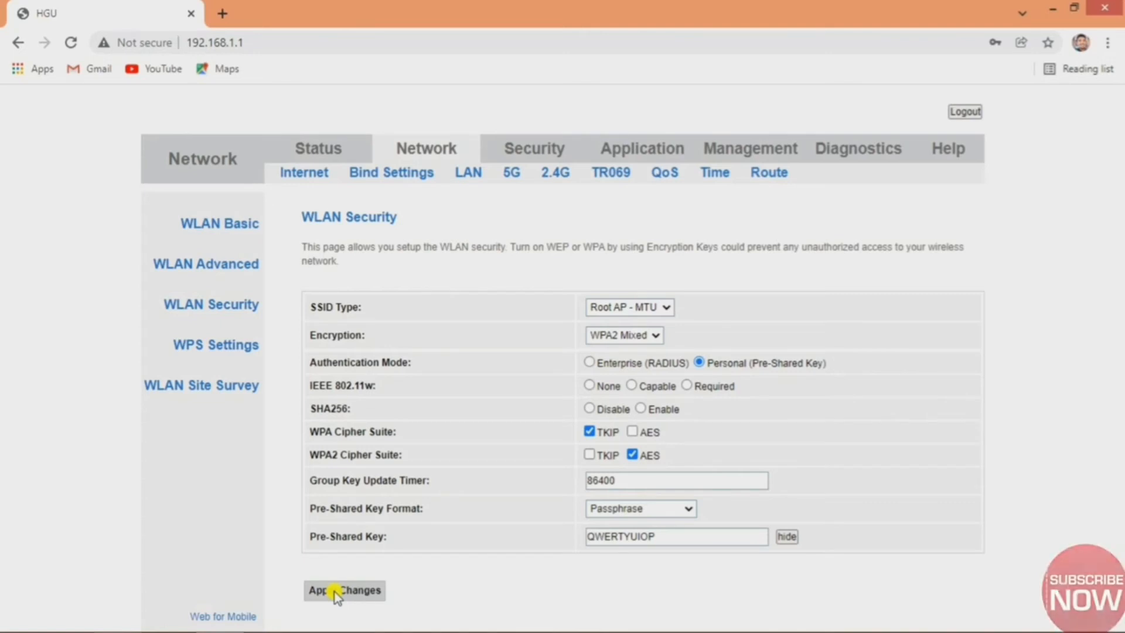
click(335, 592)
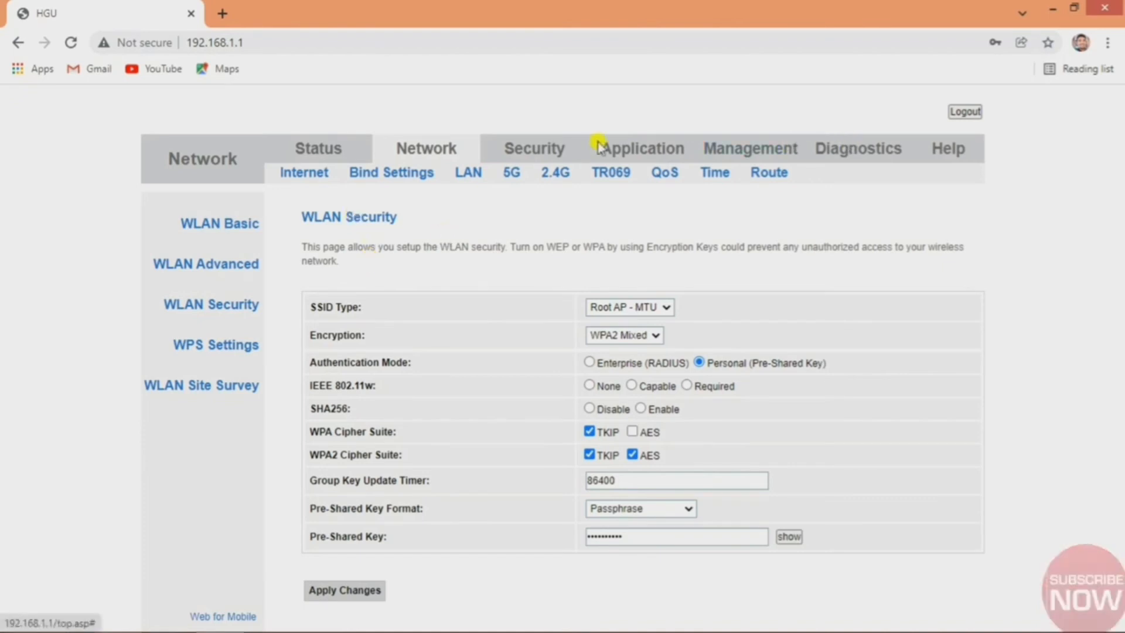
Review the admin username and Old/New/Confirm Password fields under Management > User Manage without changing them.
click(630, 151)
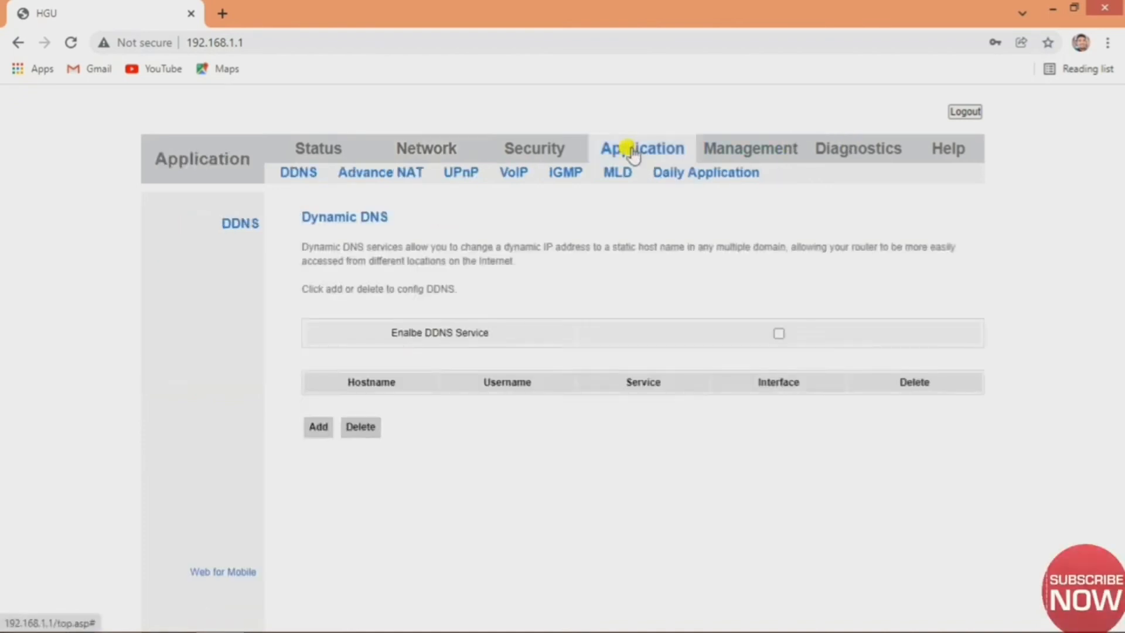
click(755, 151)
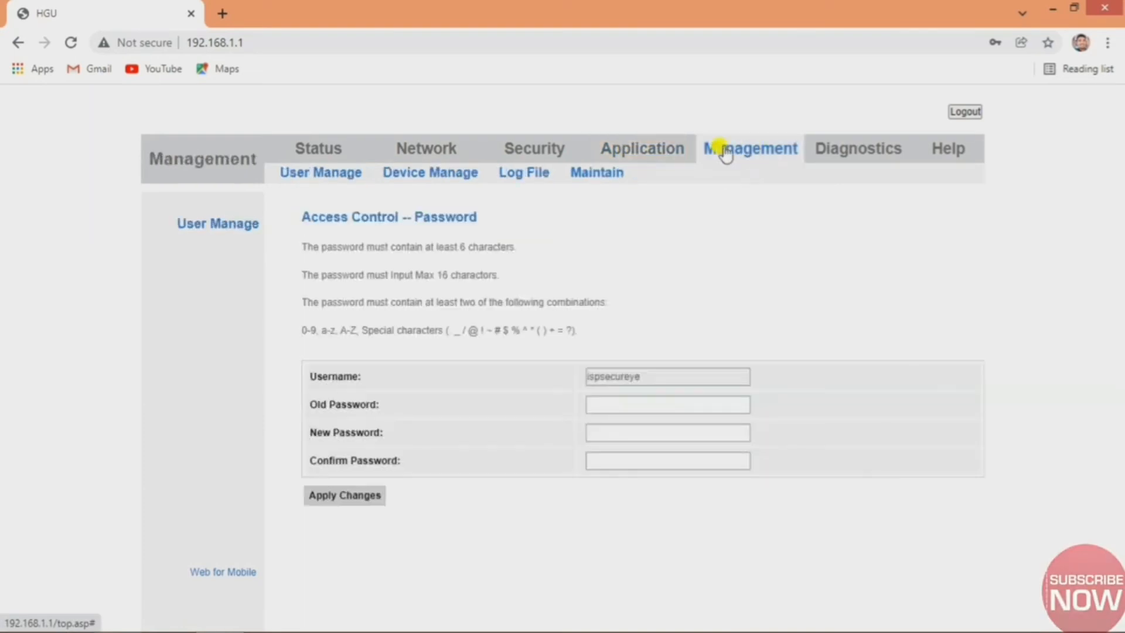
click(323, 176)
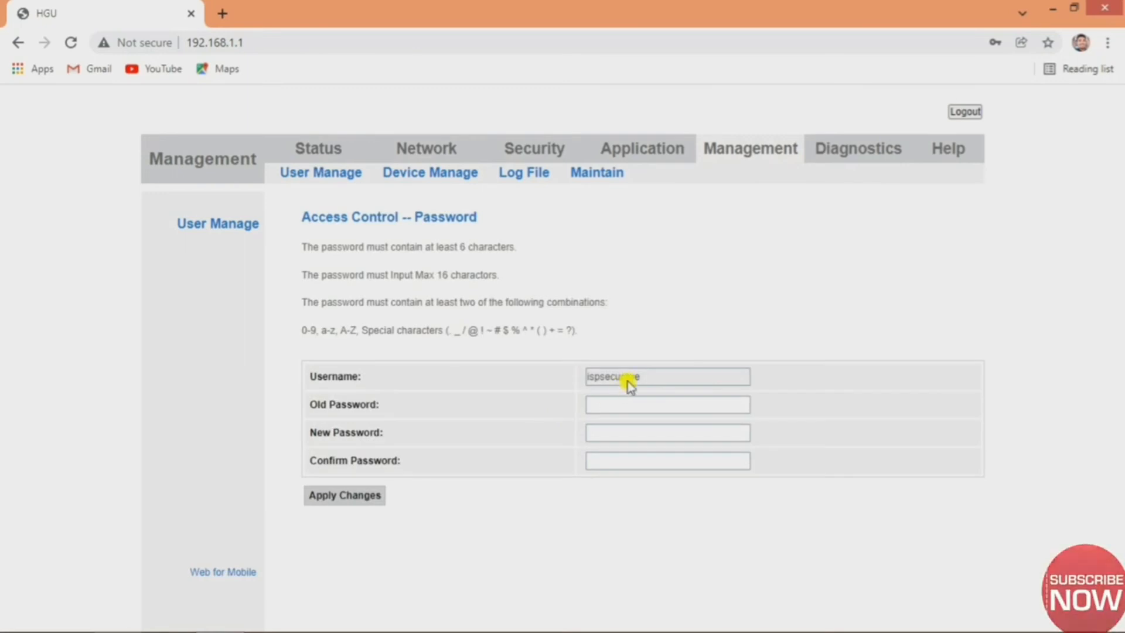
double_click(624, 378)
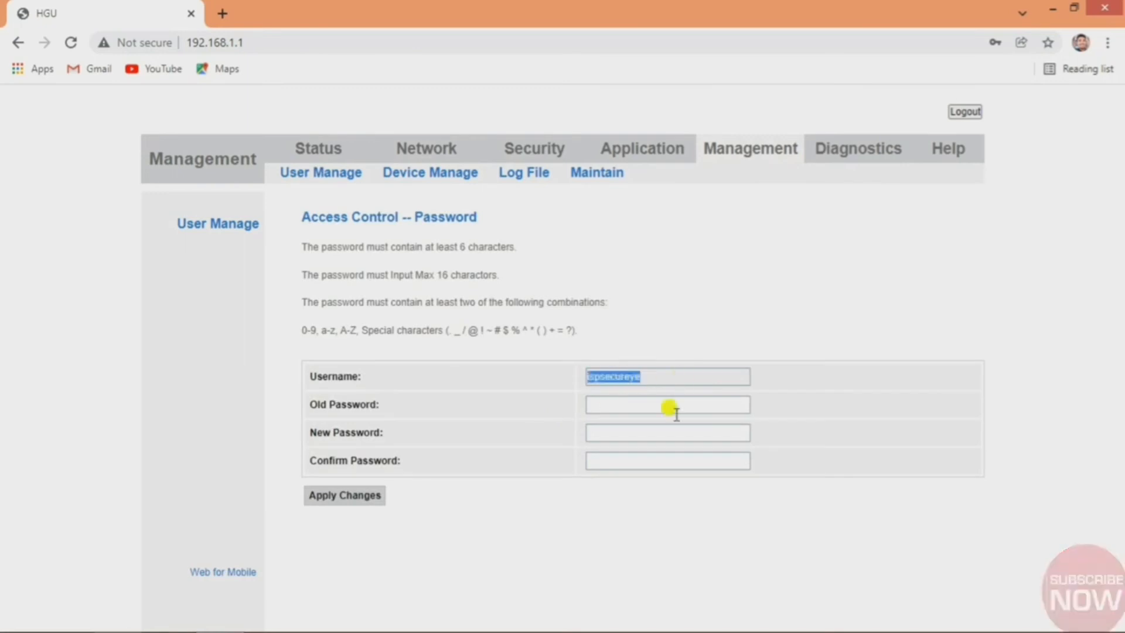
click(613, 404)
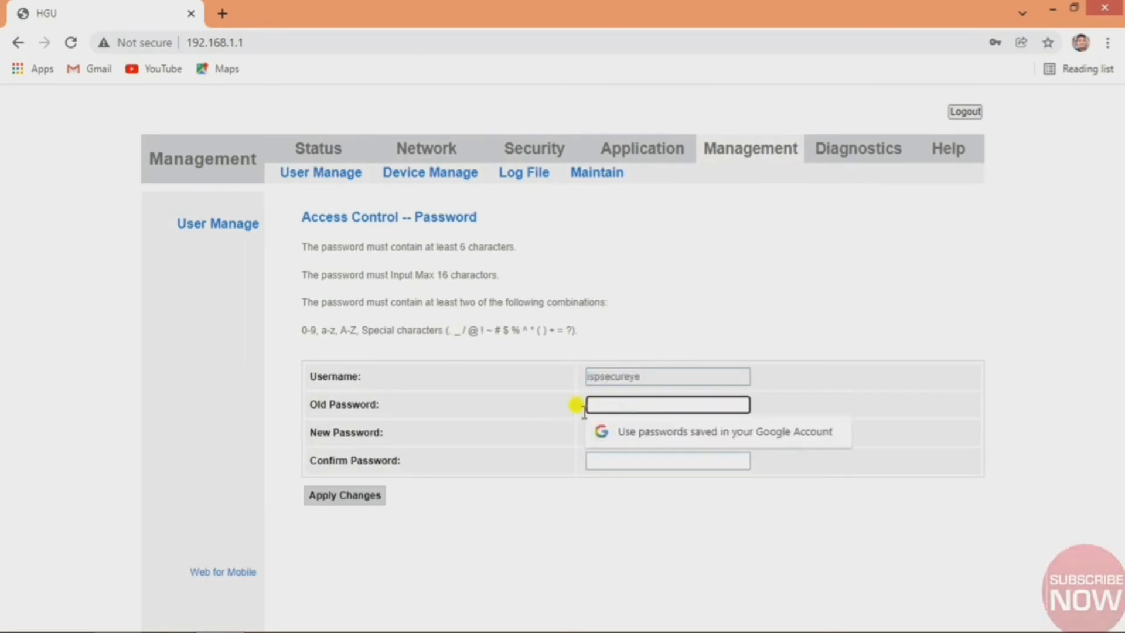
click(509, 425)
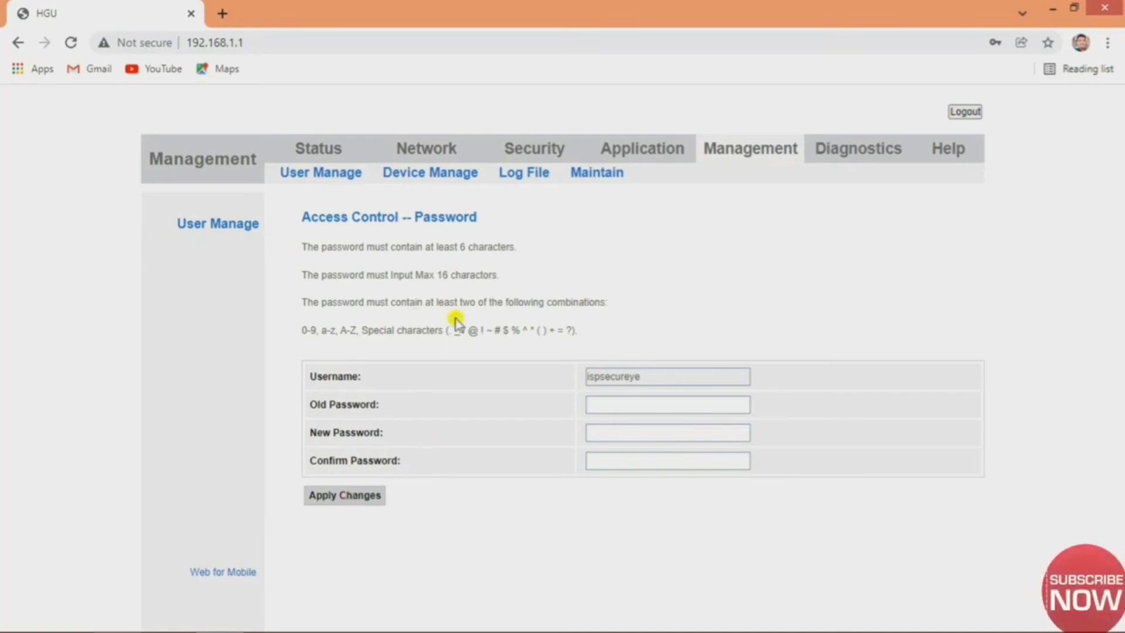
click(325, 151)
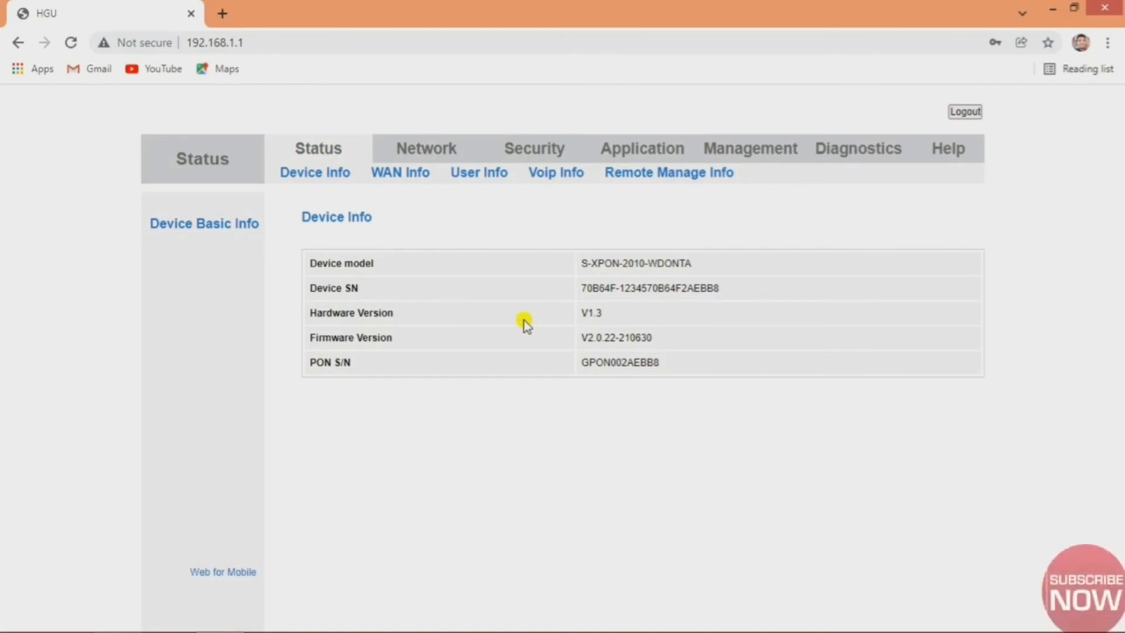
Step through the WAN, wireless, VoIP, remote management and ACS status pages, then open WAN Configuration.
click(398, 182)
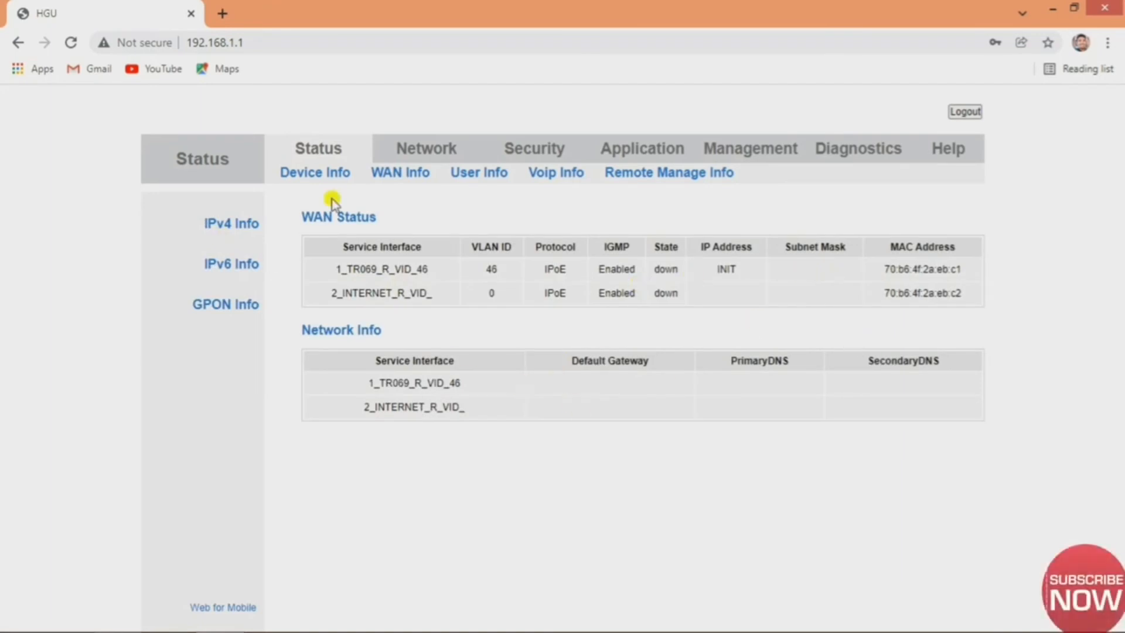
click(480, 179)
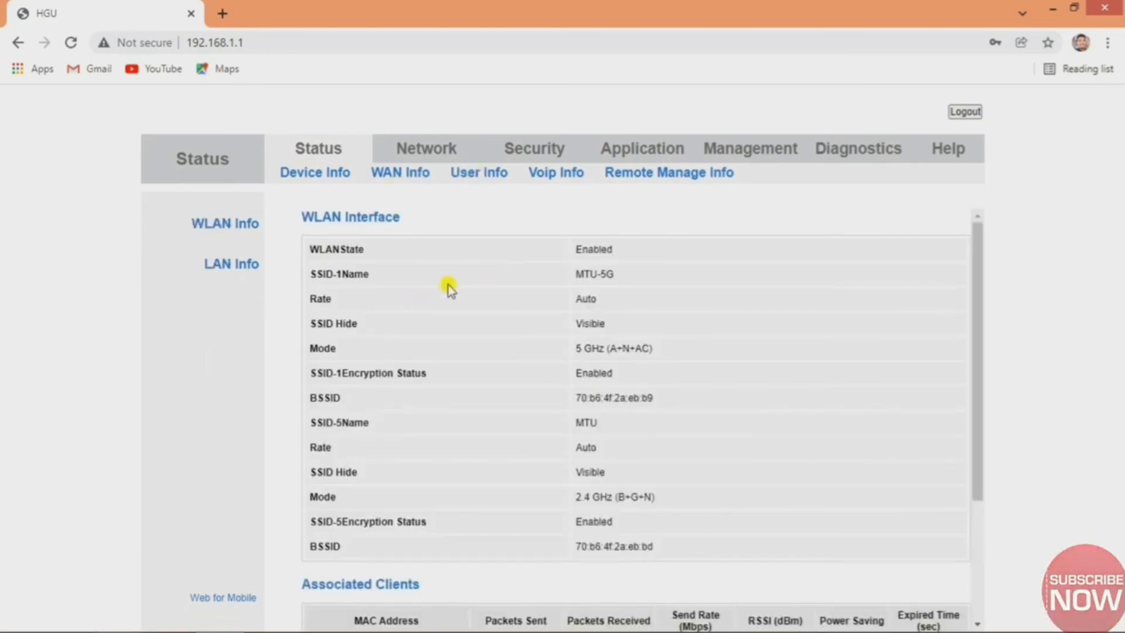
scroll(490, 273, down, 3)
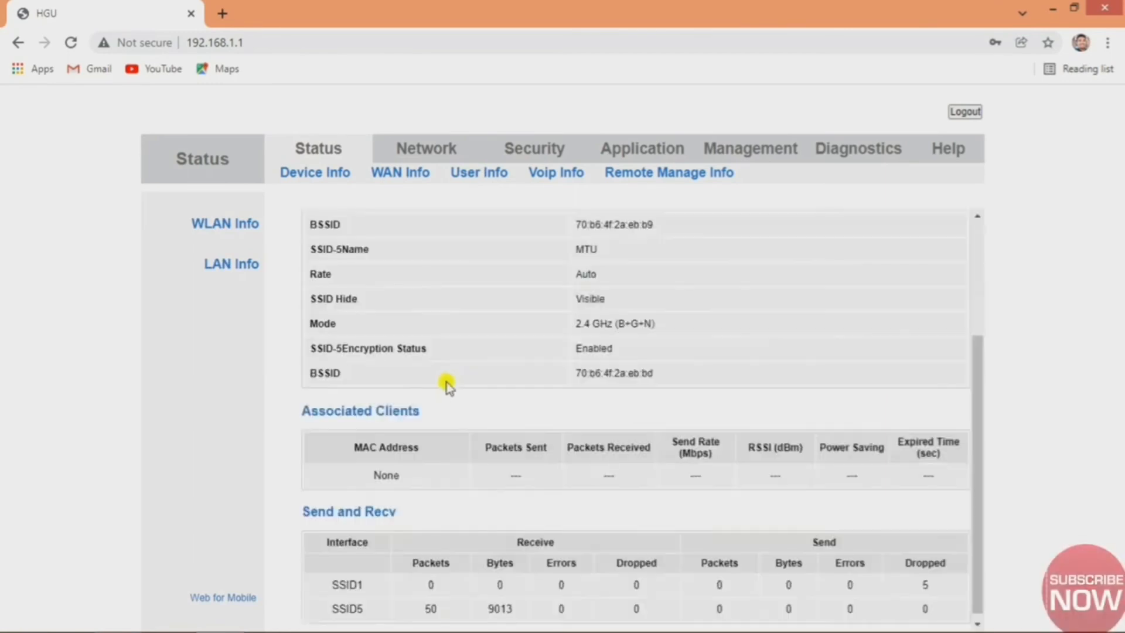
scroll(447, 382, up, 3)
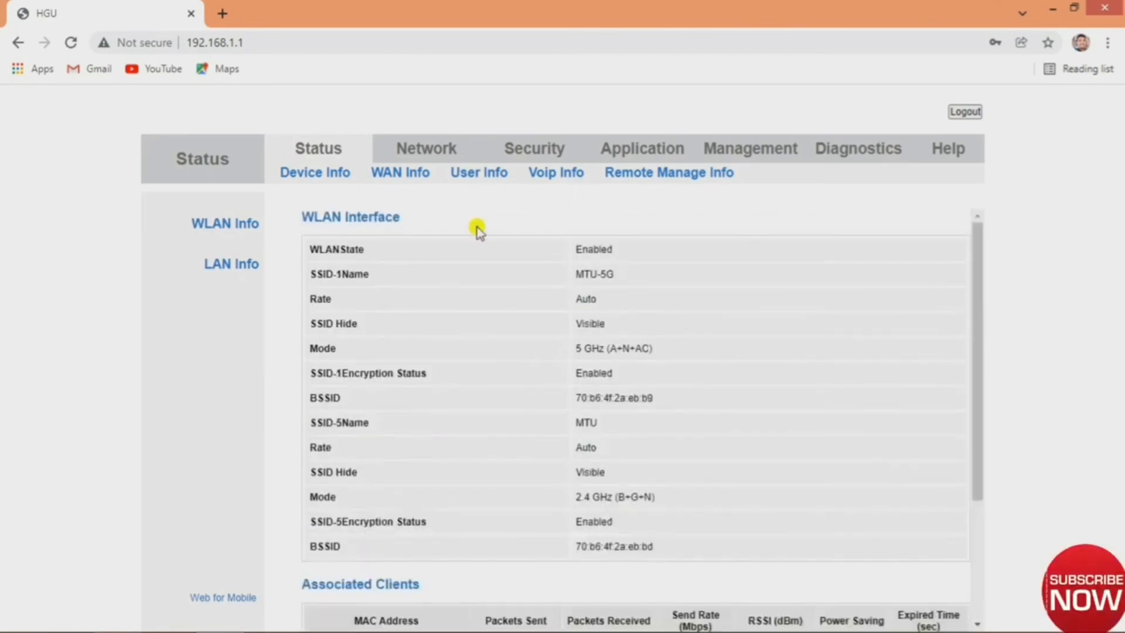
click(560, 176)
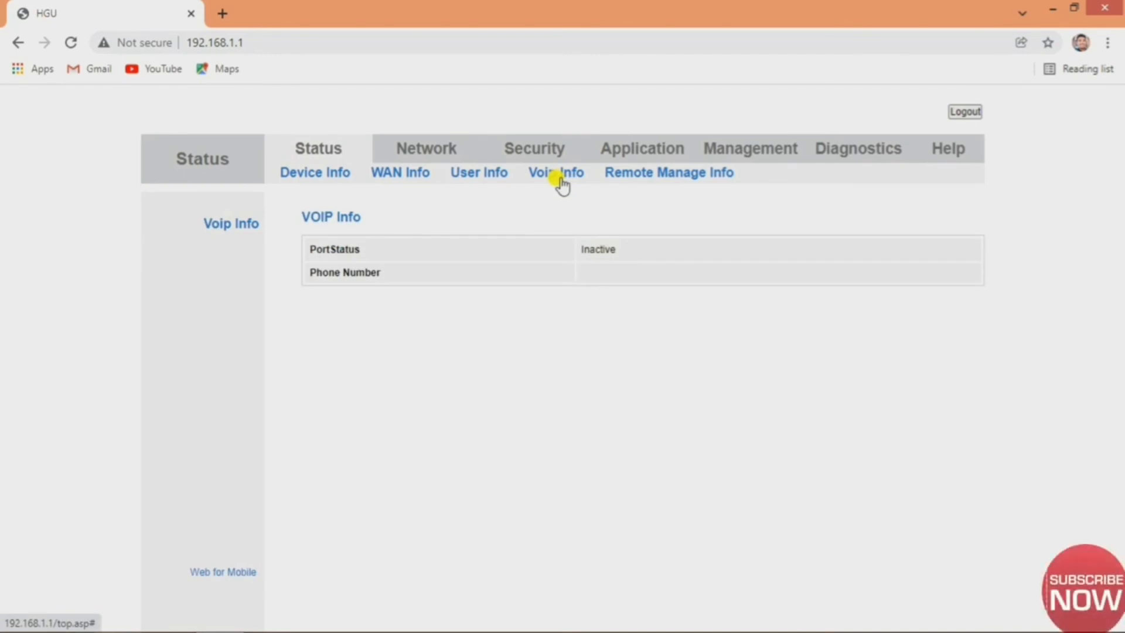
click(659, 177)
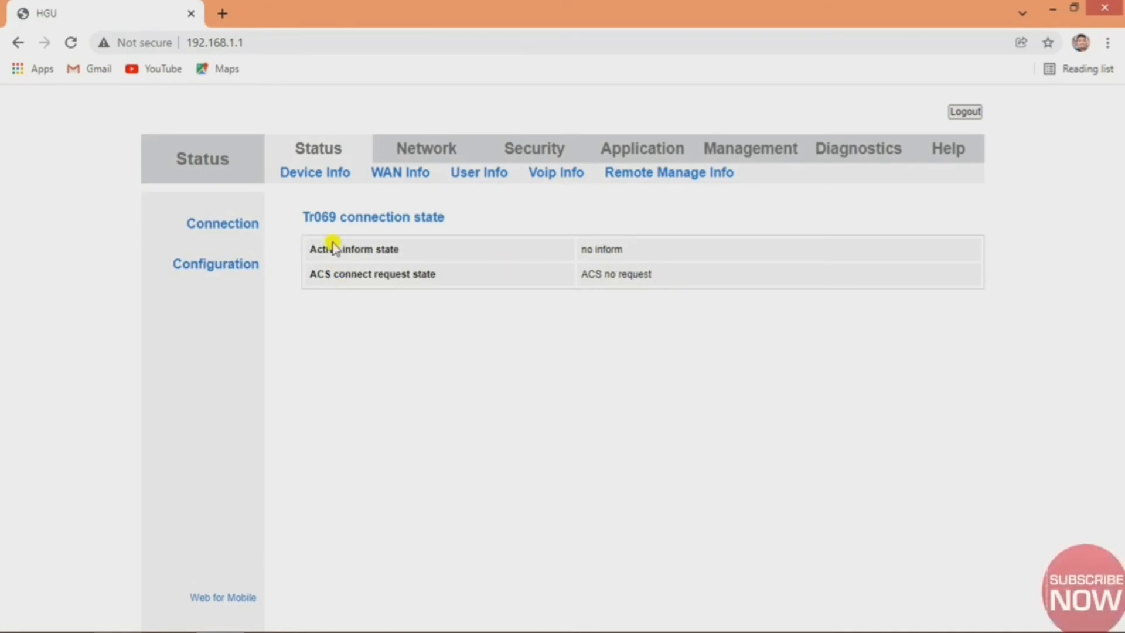
click(221, 271)
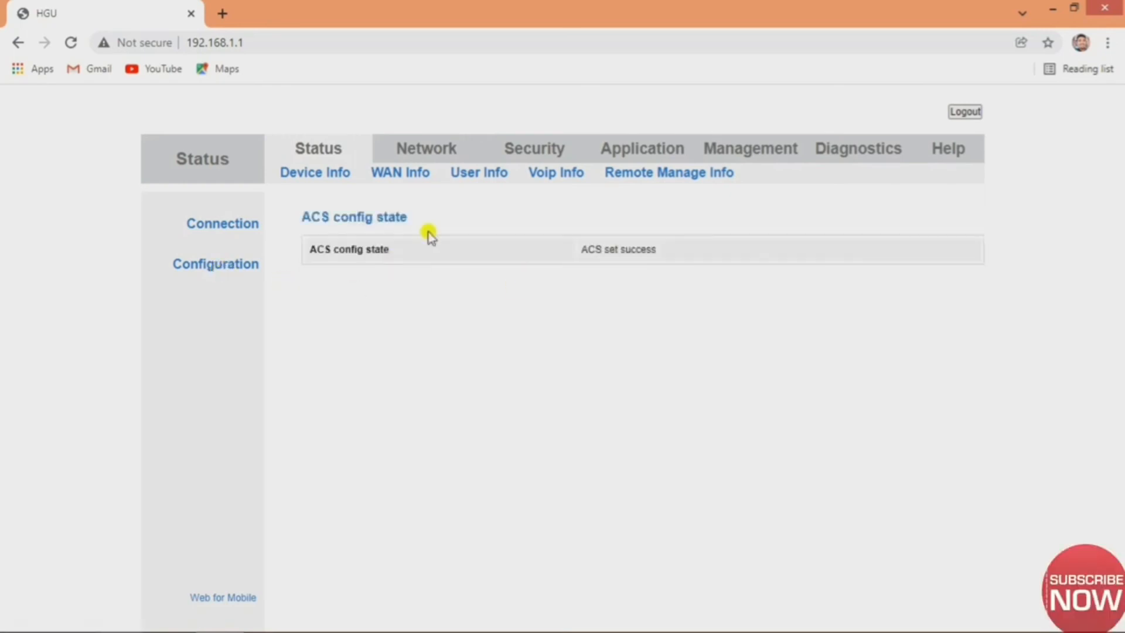
click(435, 153)
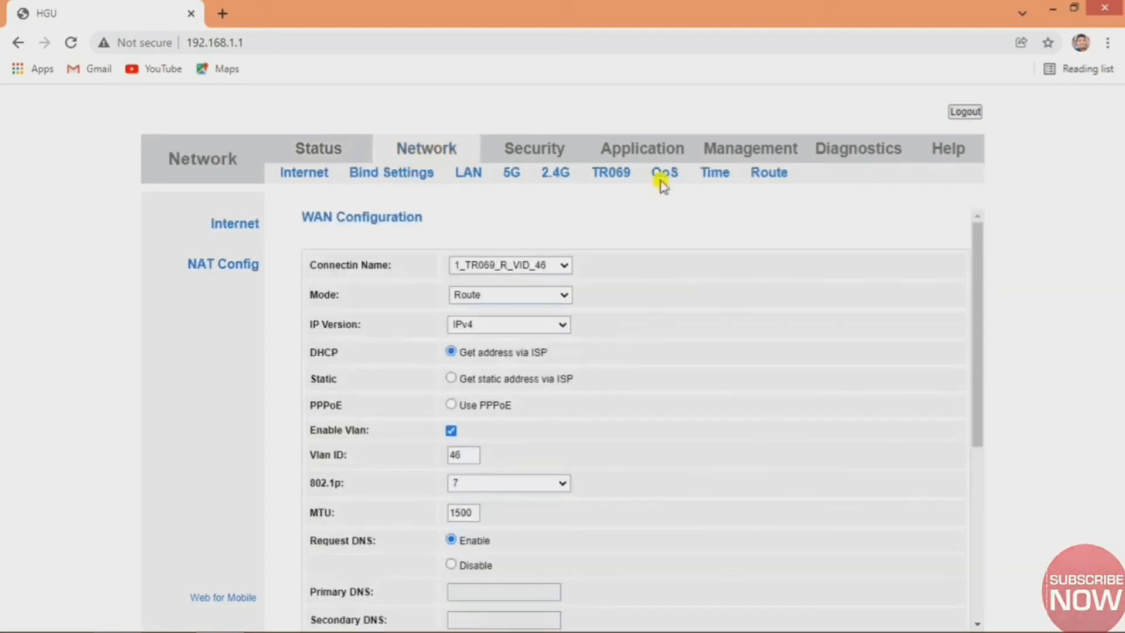
Browse the Security firewall level, Application, Diagnostics Ping Test and Help pages in turn.
click(564, 154)
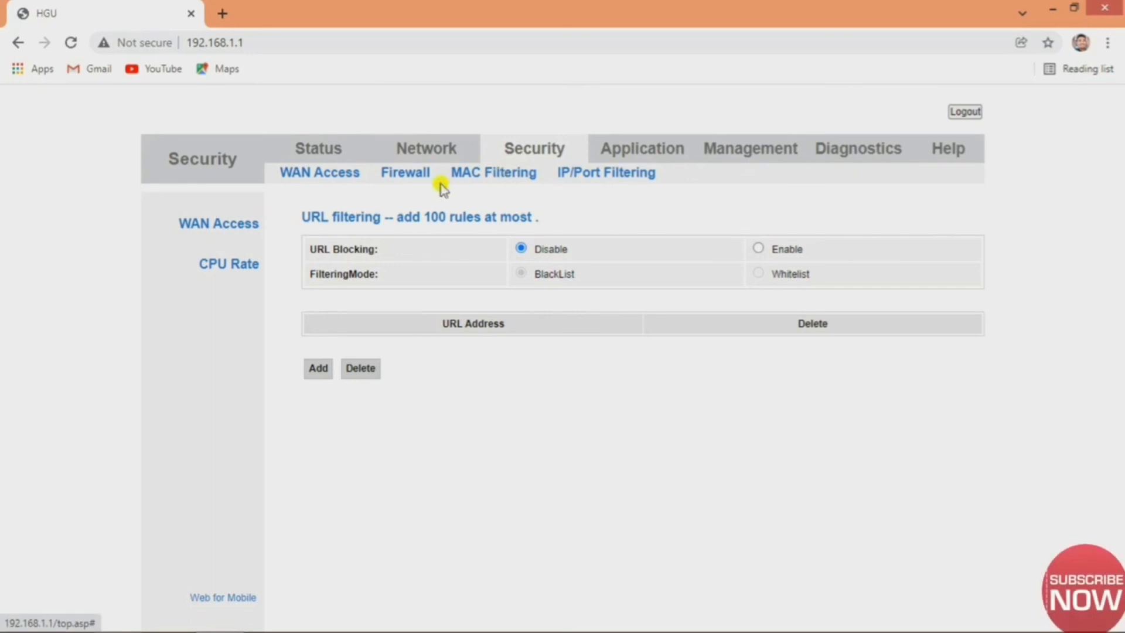
click(413, 177)
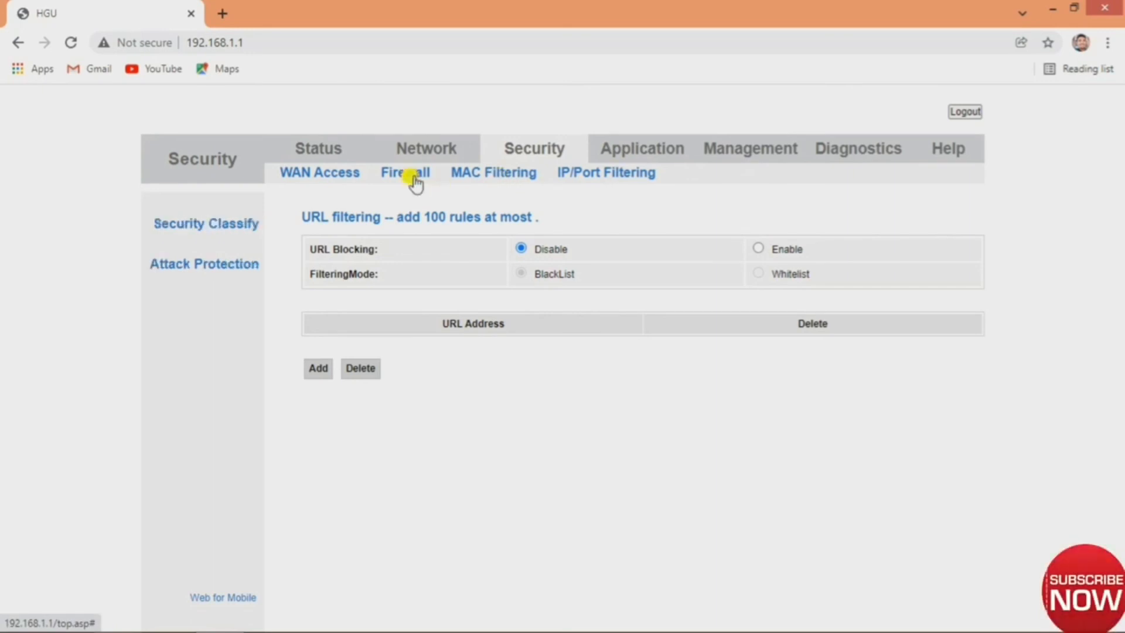
click(643, 156)
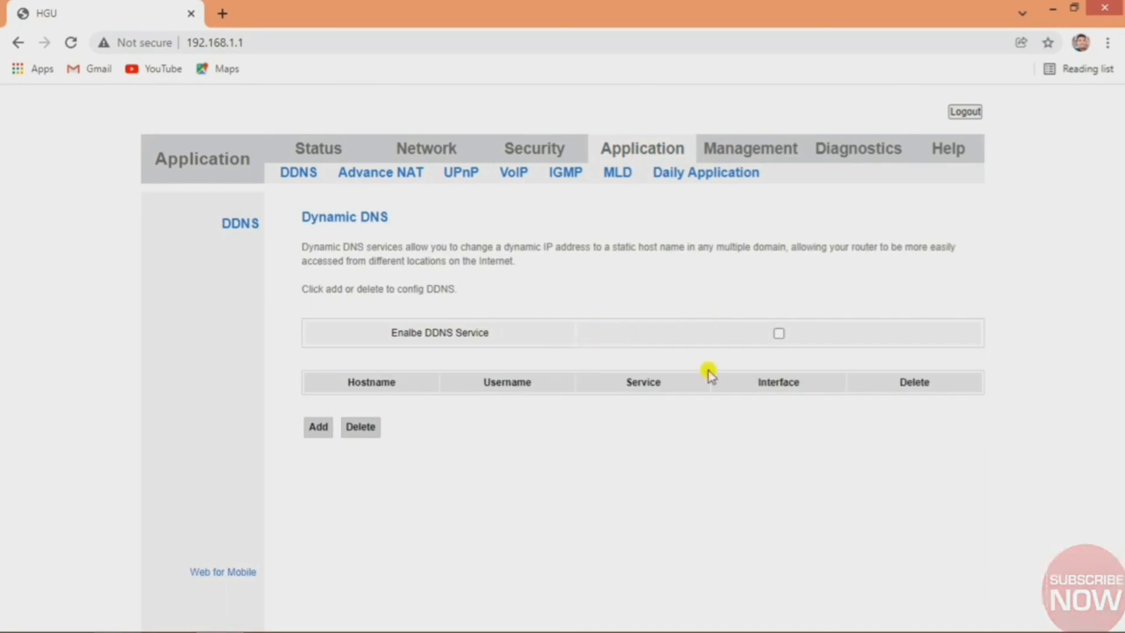
click(832, 158)
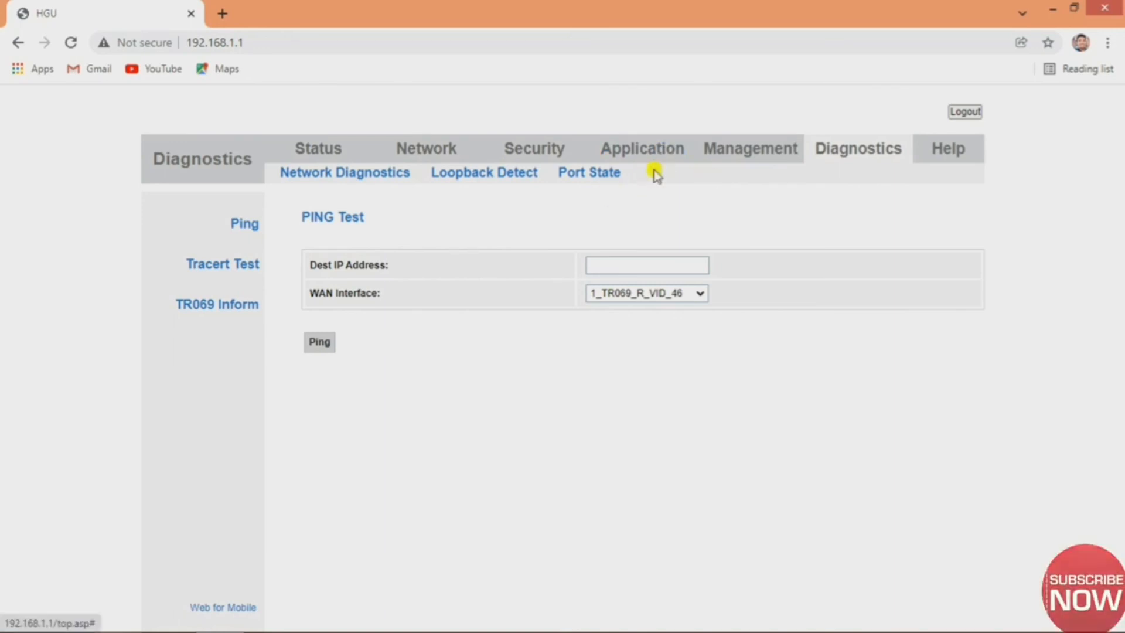
click(956, 151)
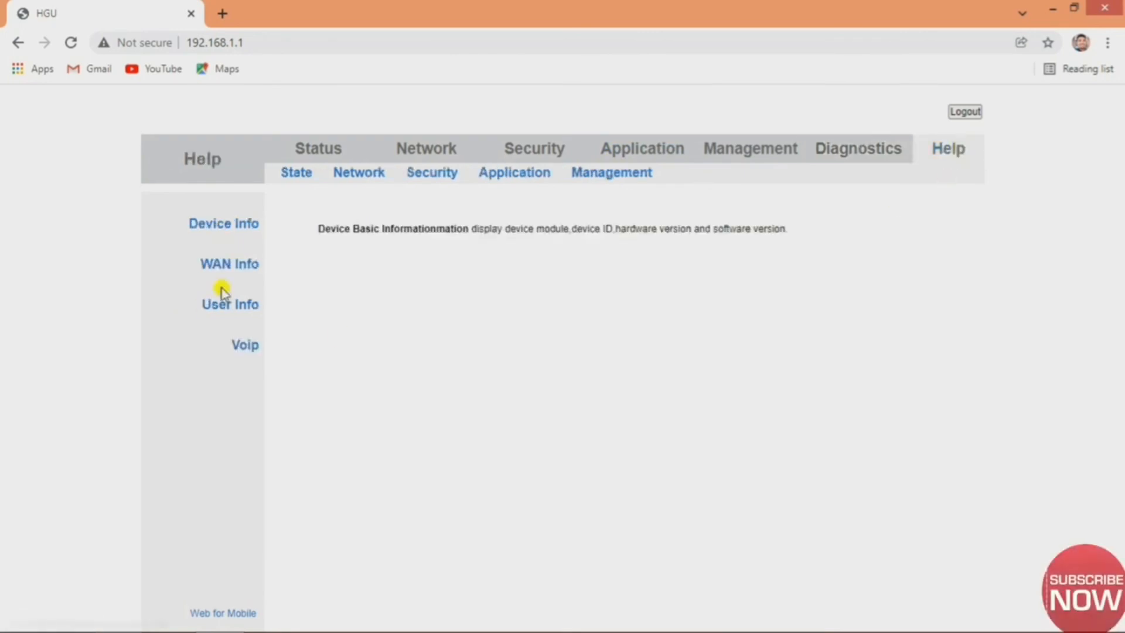